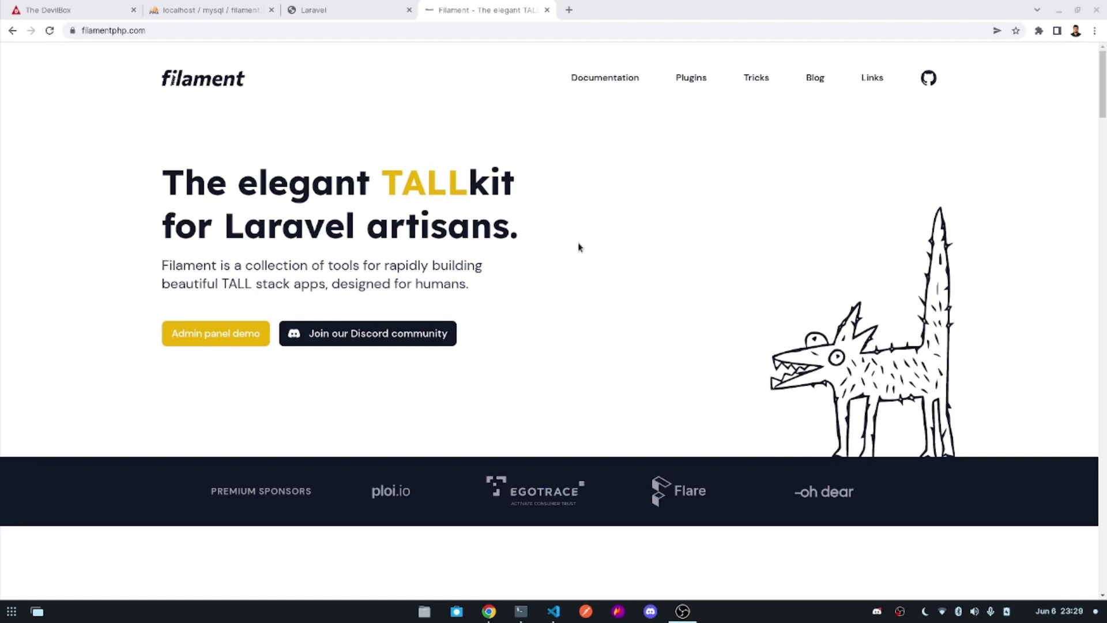
# - Check the Laravel welcome page, then open the Filament website's Documentation
pyautogui.click(340, 10)
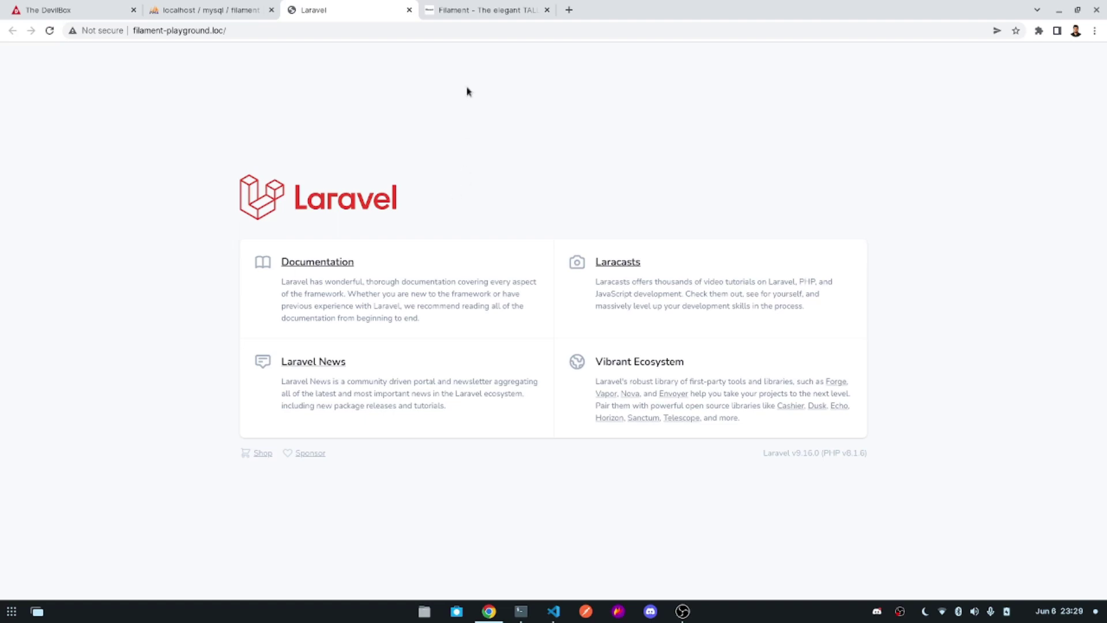
pyautogui.click(456, 10)
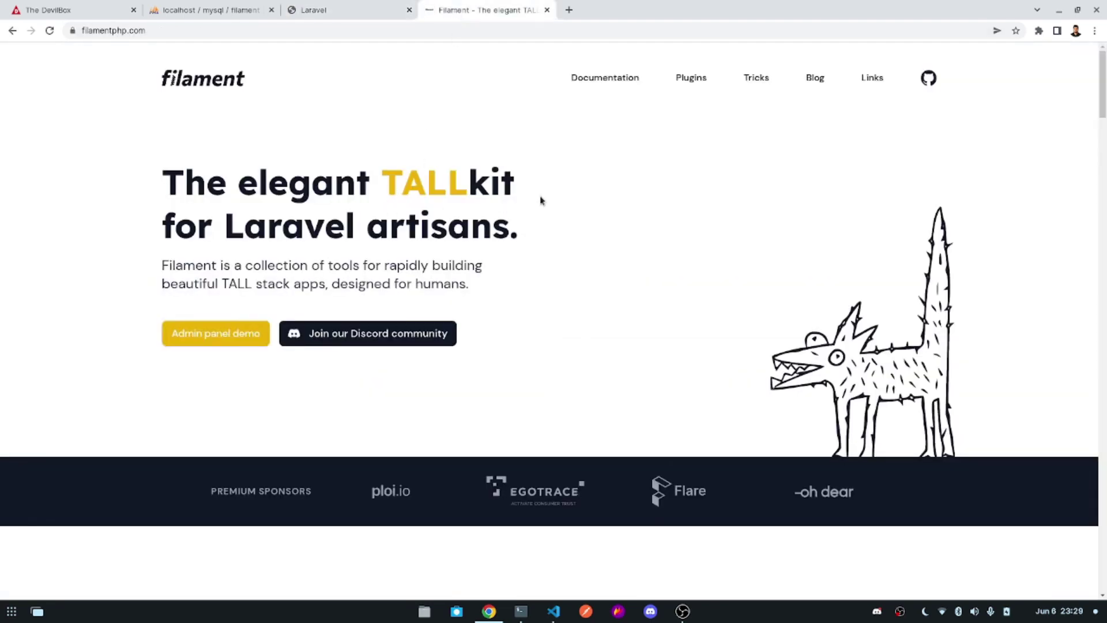
pyautogui.click(190, 30)
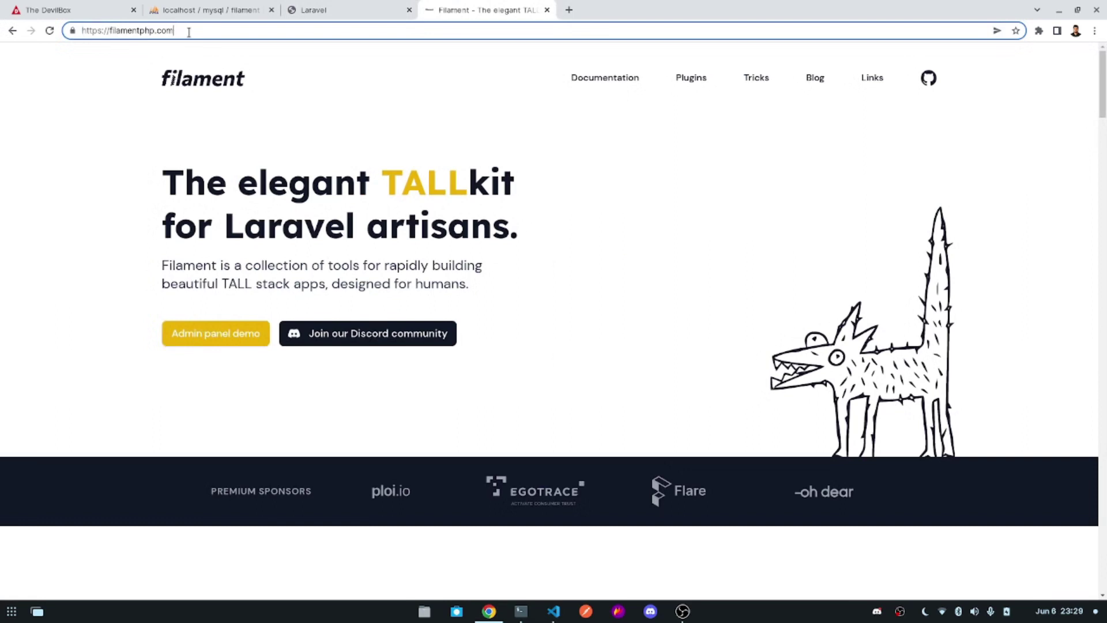
pyautogui.moveTo(190, 32); pyautogui.dragTo(73, 32)
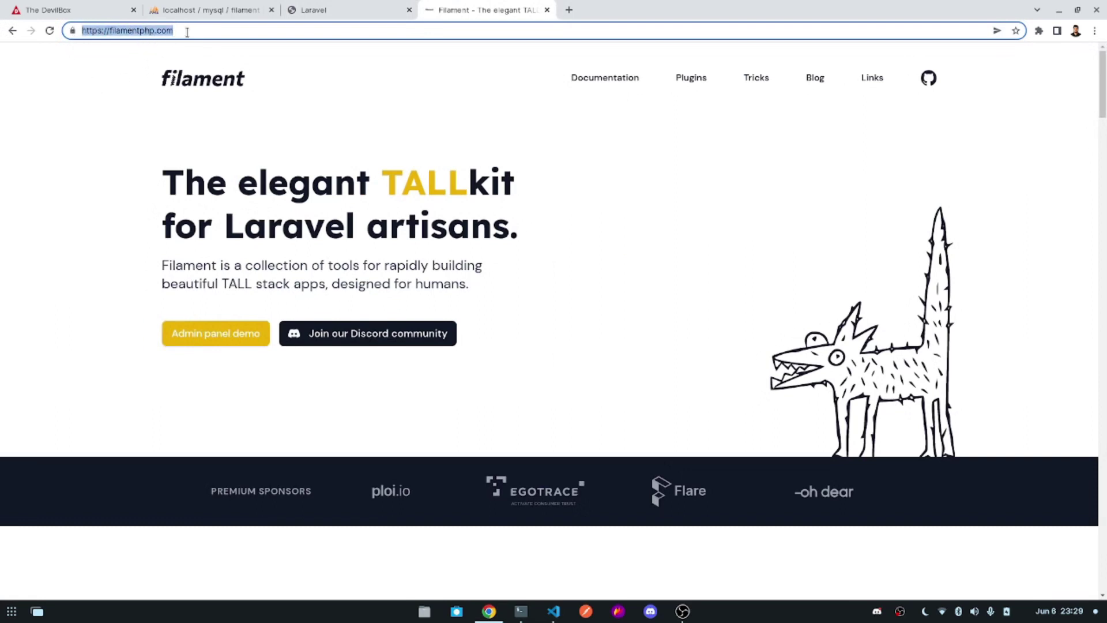
pyautogui.click(128, 132)
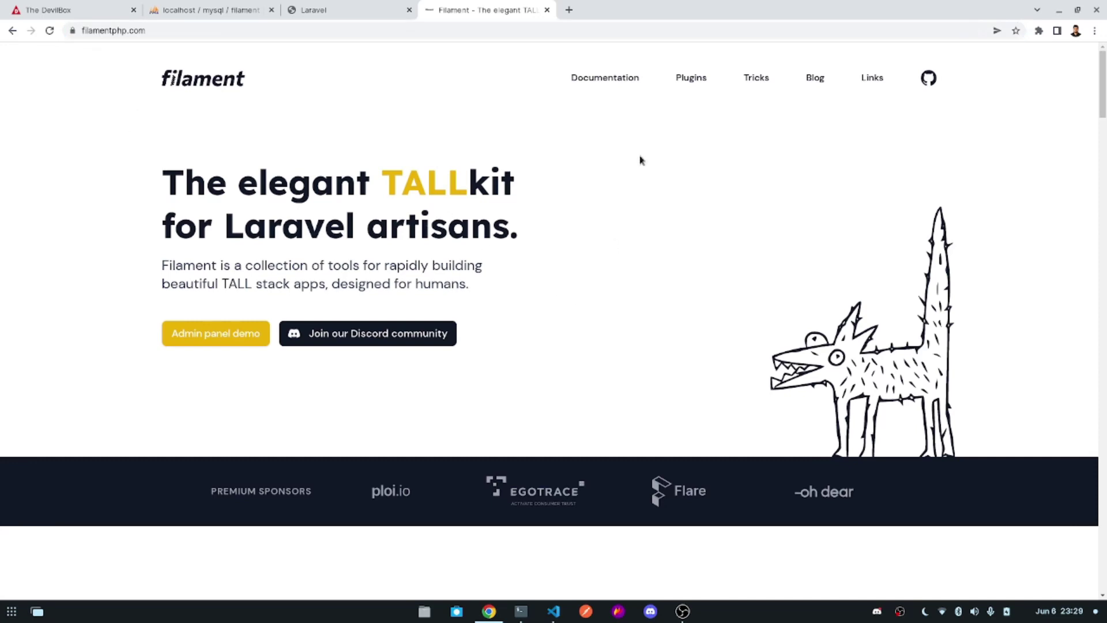
pyautogui.click(605, 77)
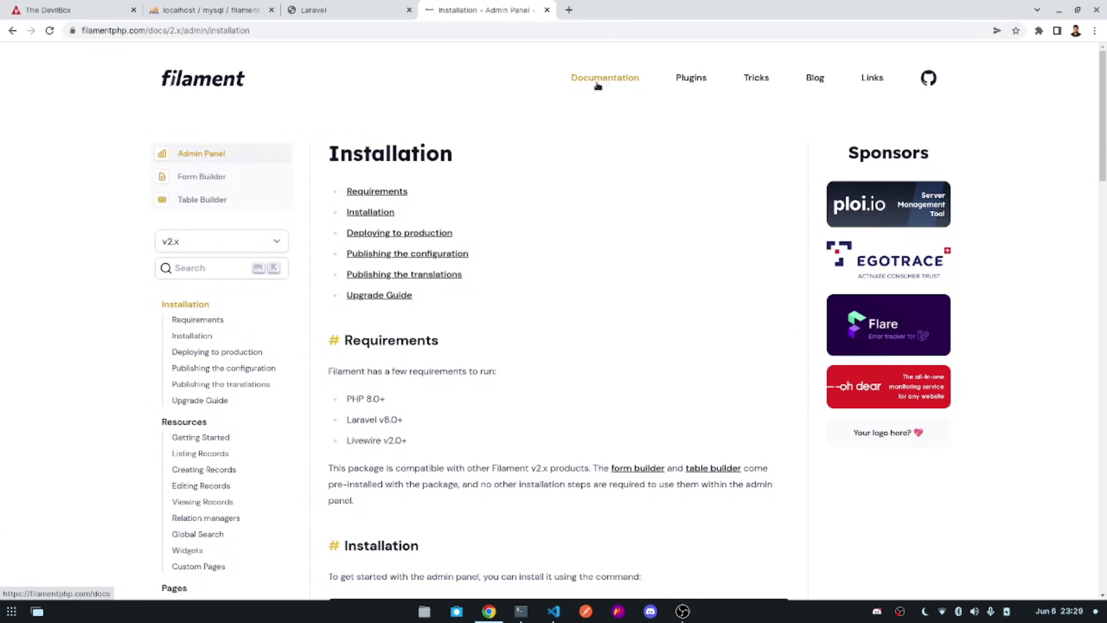
pyautogui.scroll(-1, 445, 338)
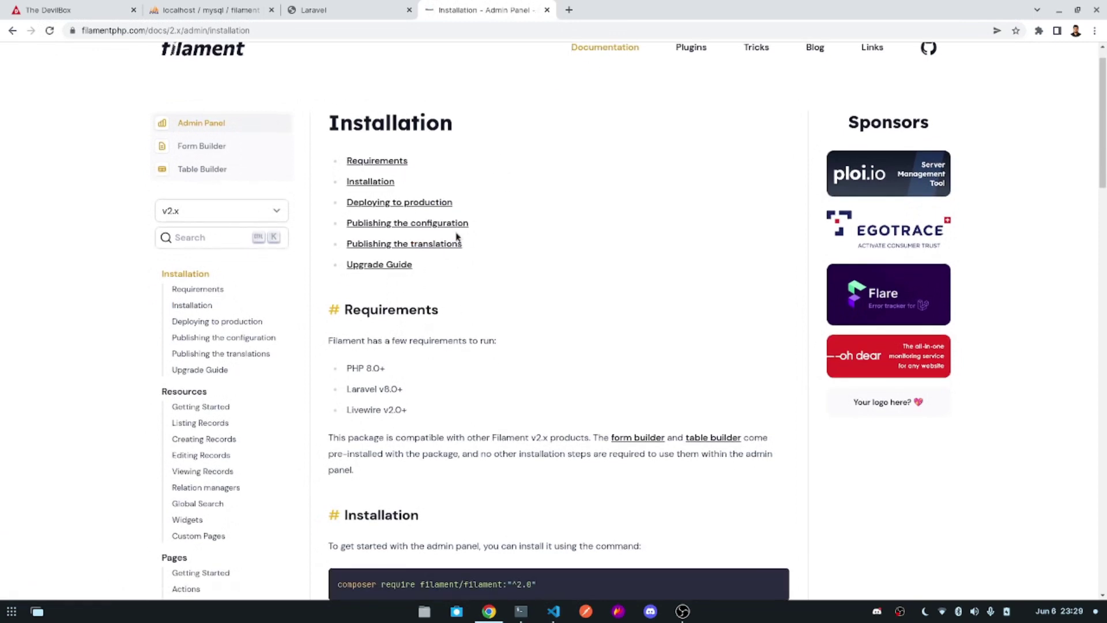
pyautogui.scroll(-4, 458, 237)
pyautogui.scroll(-3, 458, 237)
pyautogui.scroll(-1, 458, 236)
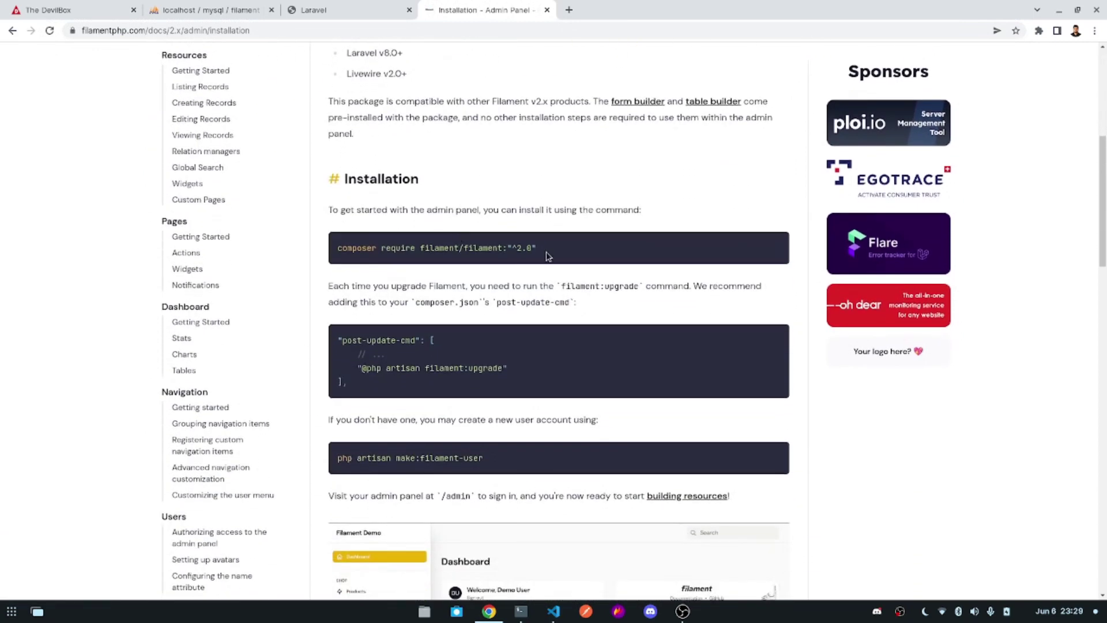
pyautogui.moveTo(553, 251); pyautogui.dragTo(333, 254)
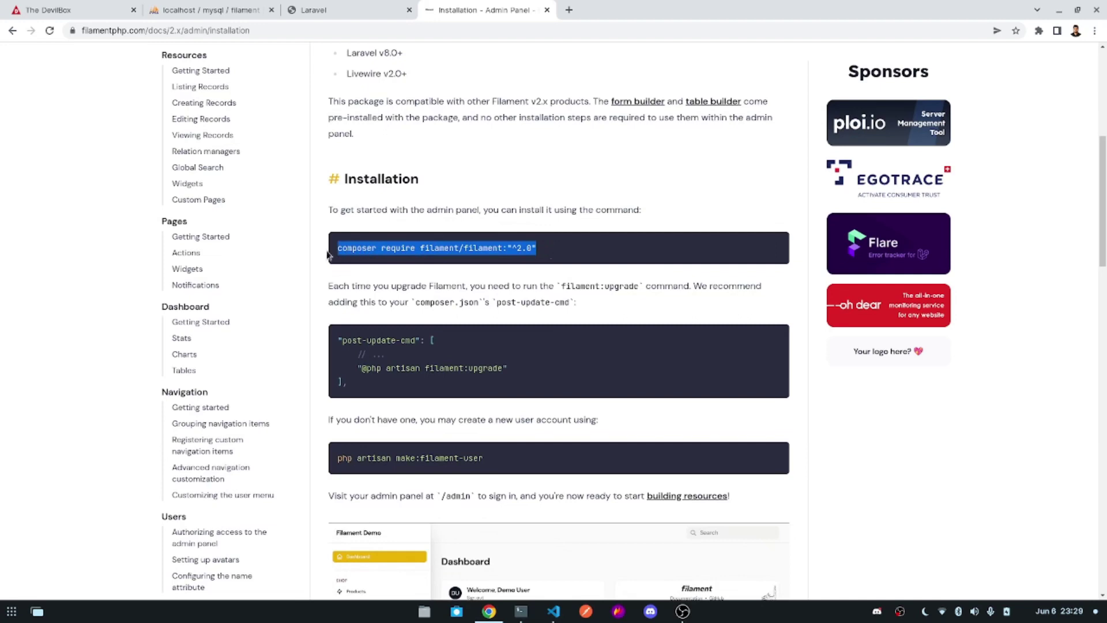
# - Copy the 'composer require filament/filament' install command from the docs
pyautogui.rightClick(402, 254)
pyautogui.click(433, 258)
pyautogui.click(520, 612)
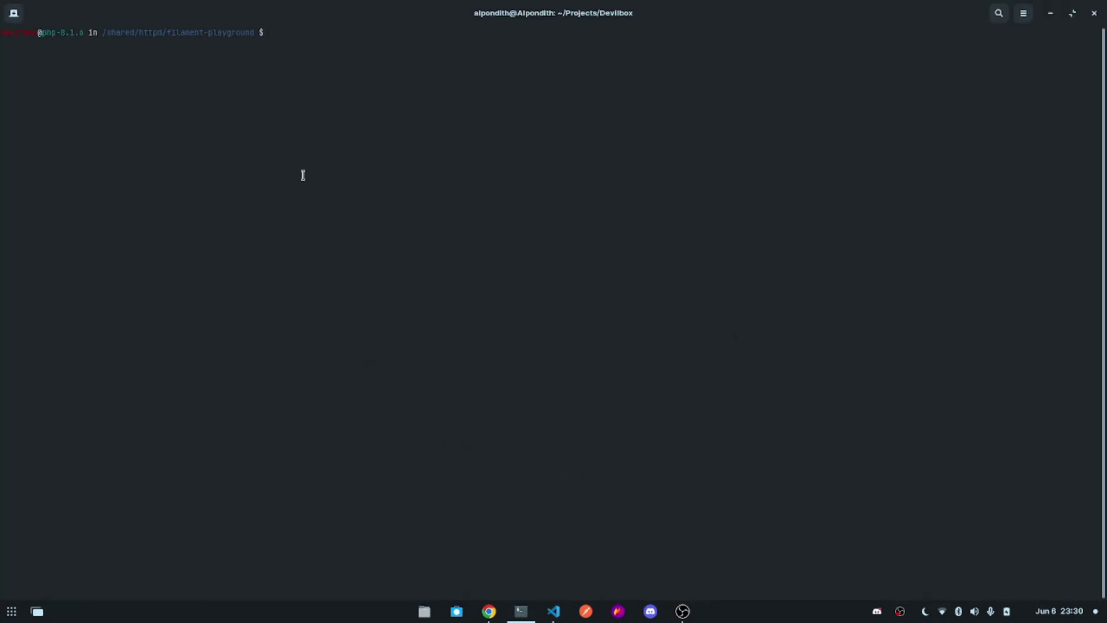
# - Paste and run 'composer require filament/filament', installing Filament v2.12.27
pyautogui.rightClick(270, 33)
pyautogui.click(290, 81)
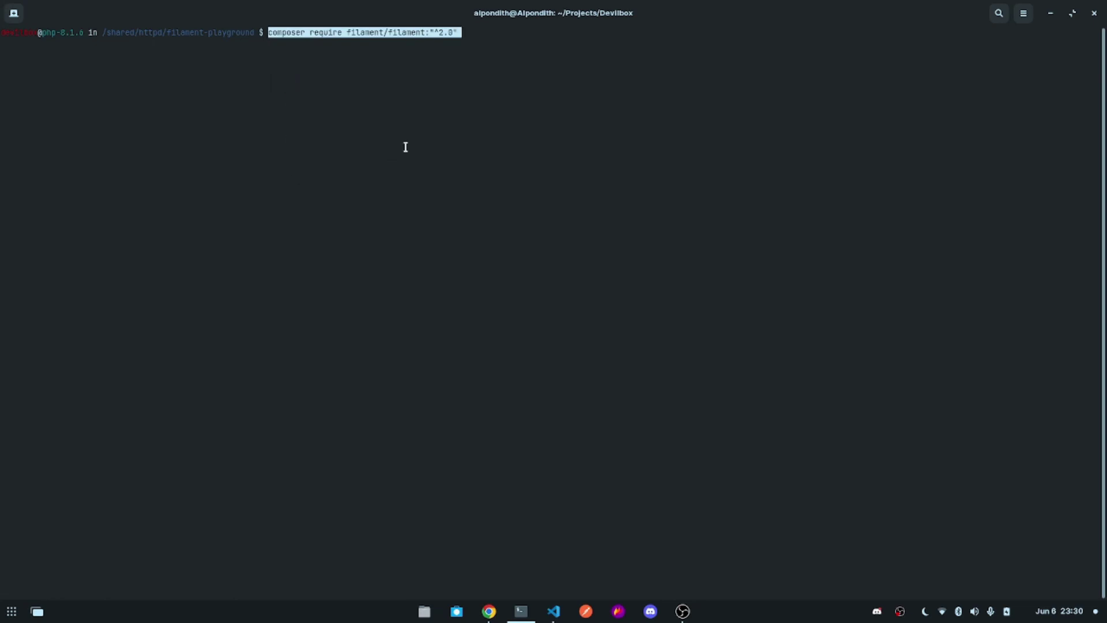
pyautogui.press('Return')
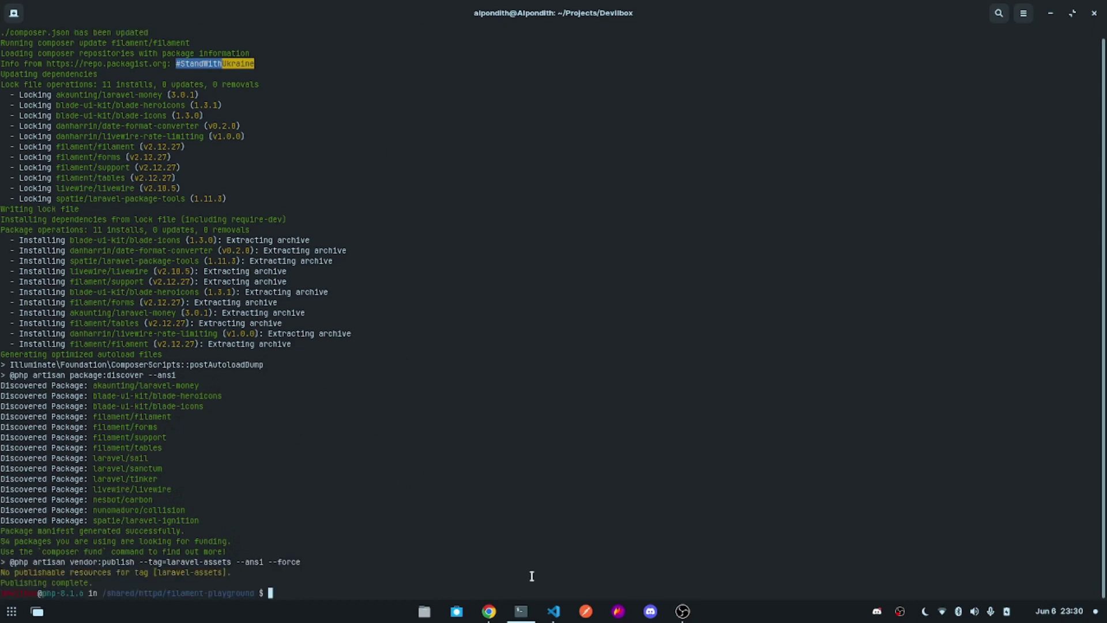
pyautogui.click(489, 612)
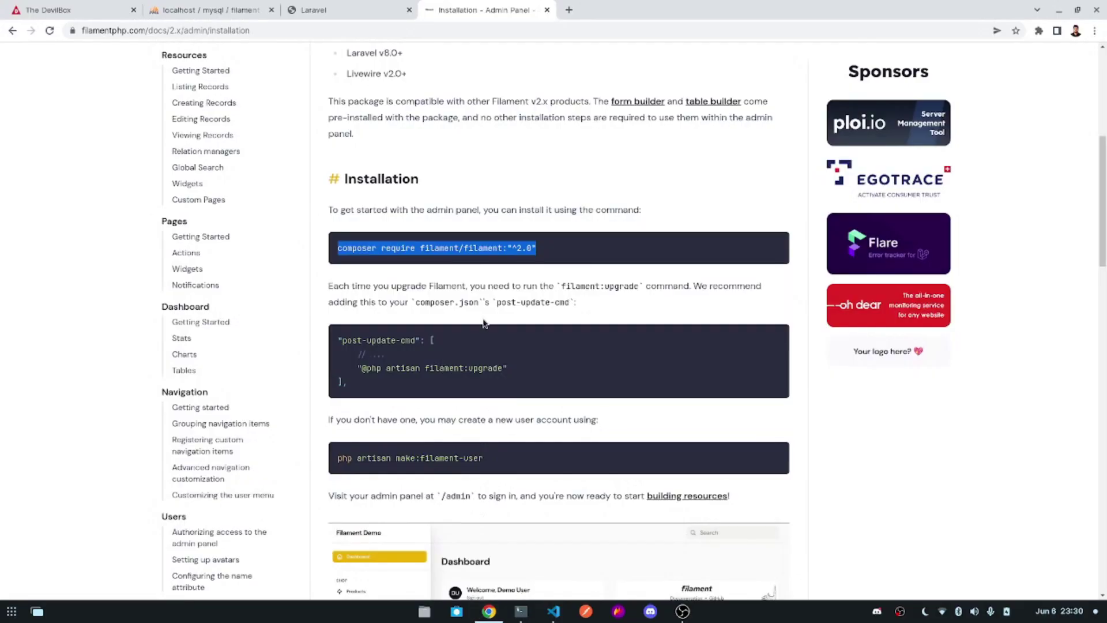
pyautogui.click(538, 390)
pyautogui.moveTo(509, 369); pyautogui.dragTo(357, 369)
pyautogui.rightClick(377, 368)
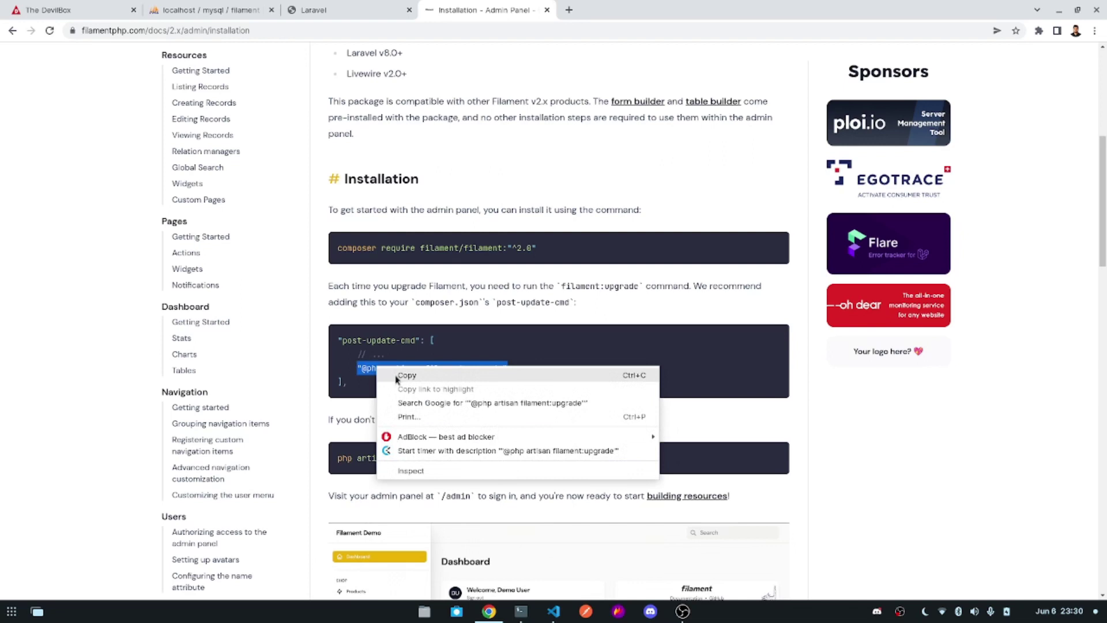
pyautogui.click(402, 376)
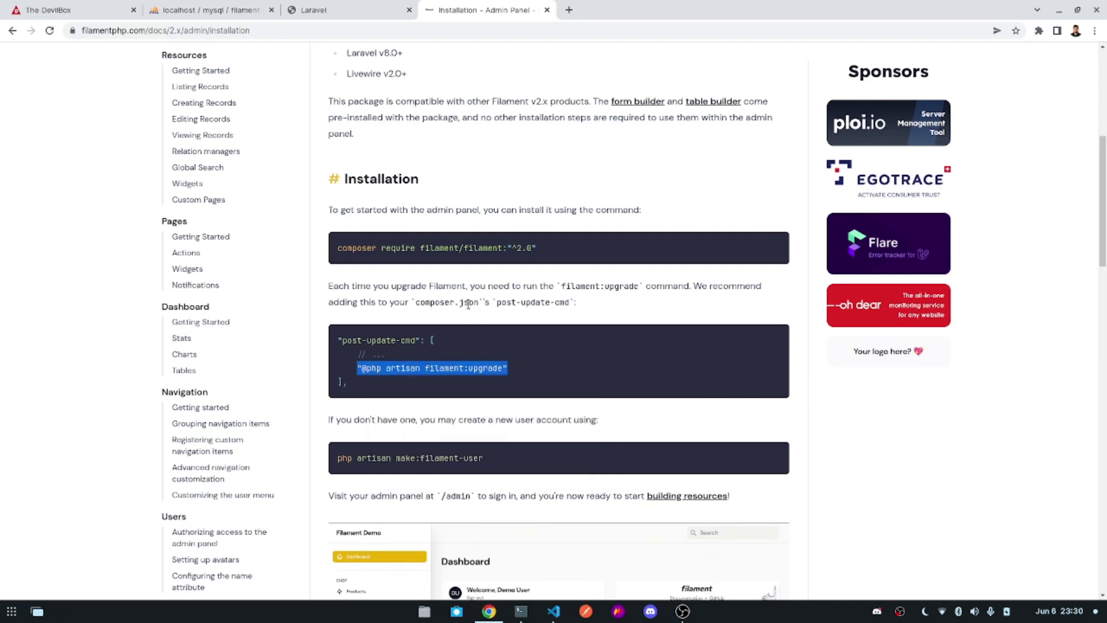
pyautogui.click(549, 615)
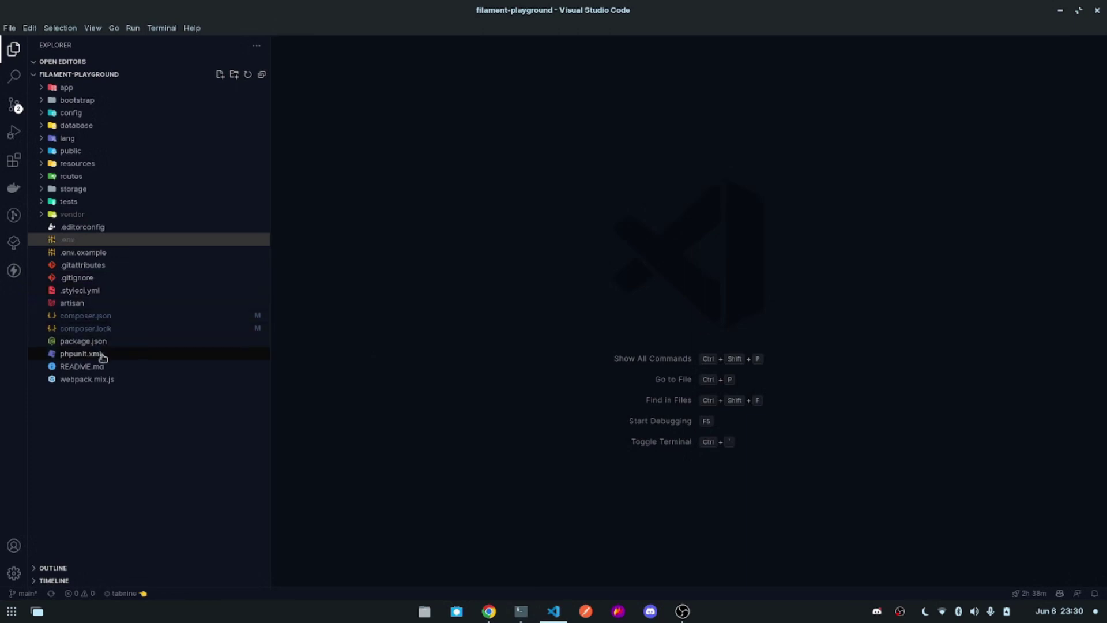
pyautogui.click(90, 316)
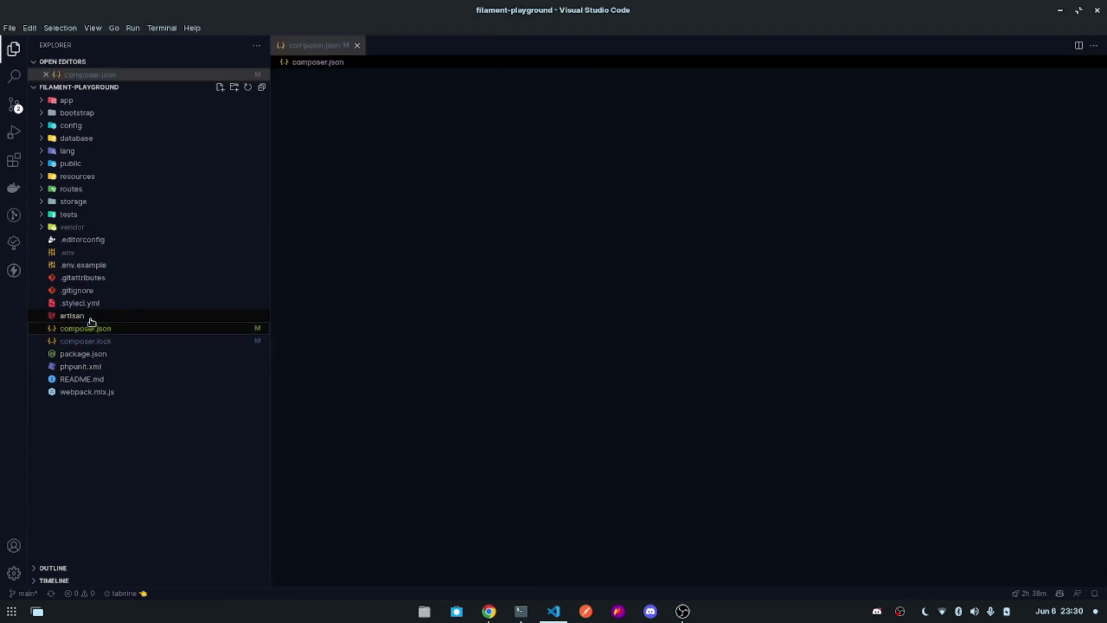
pyautogui.scroll(-2, 469, 358)
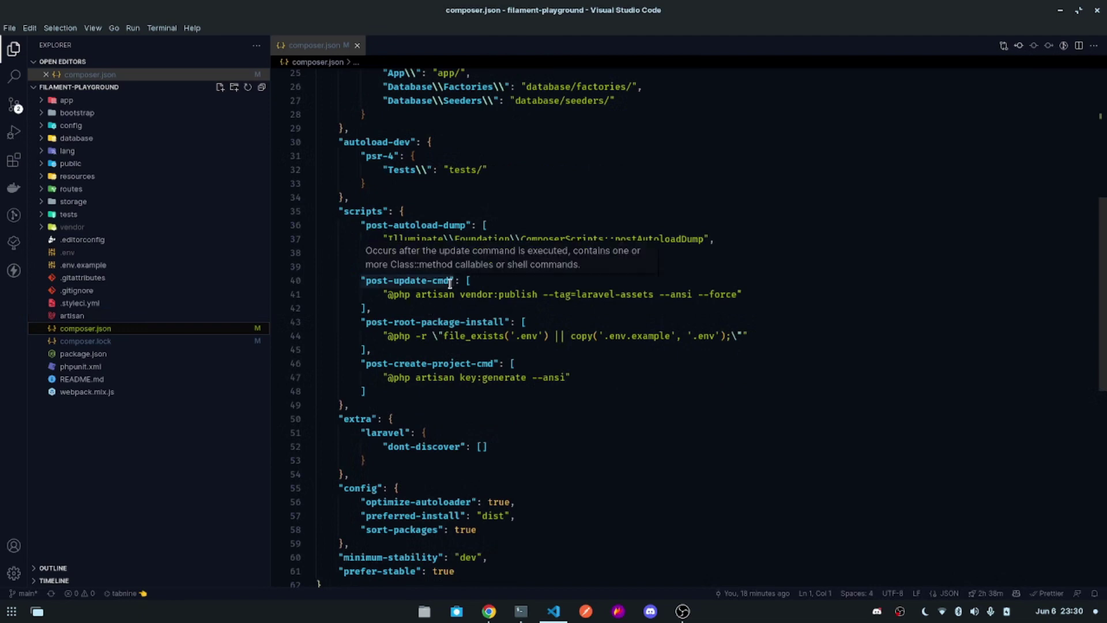
pyautogui.click(489, 611)
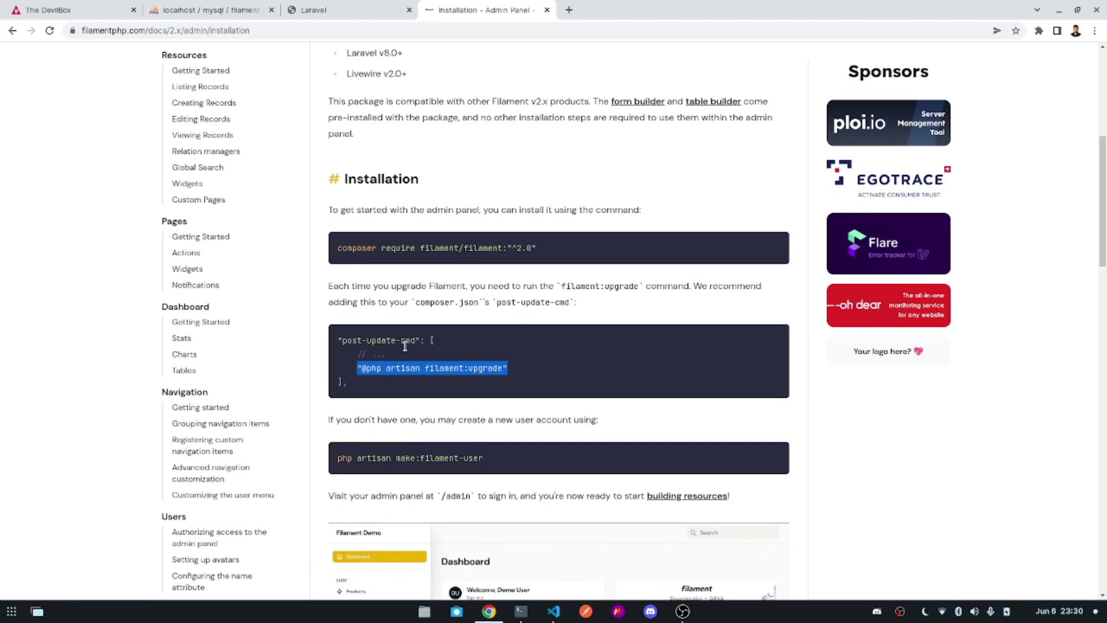
pyautogui.click(553, 612)
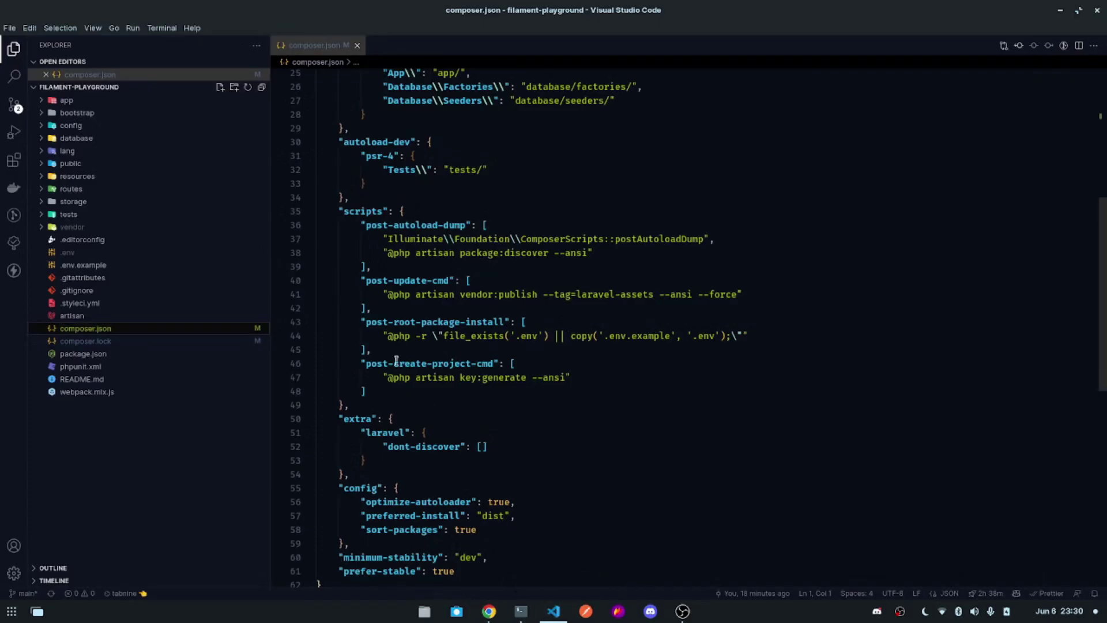
pyautogui.click(751, 294)
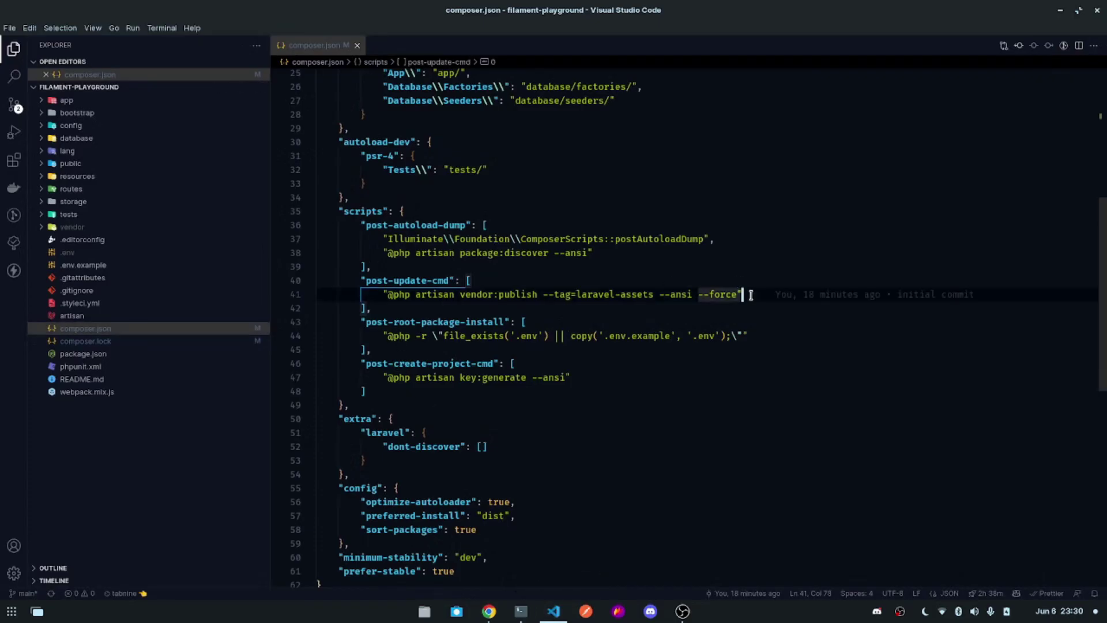
pyautogui.write(',')
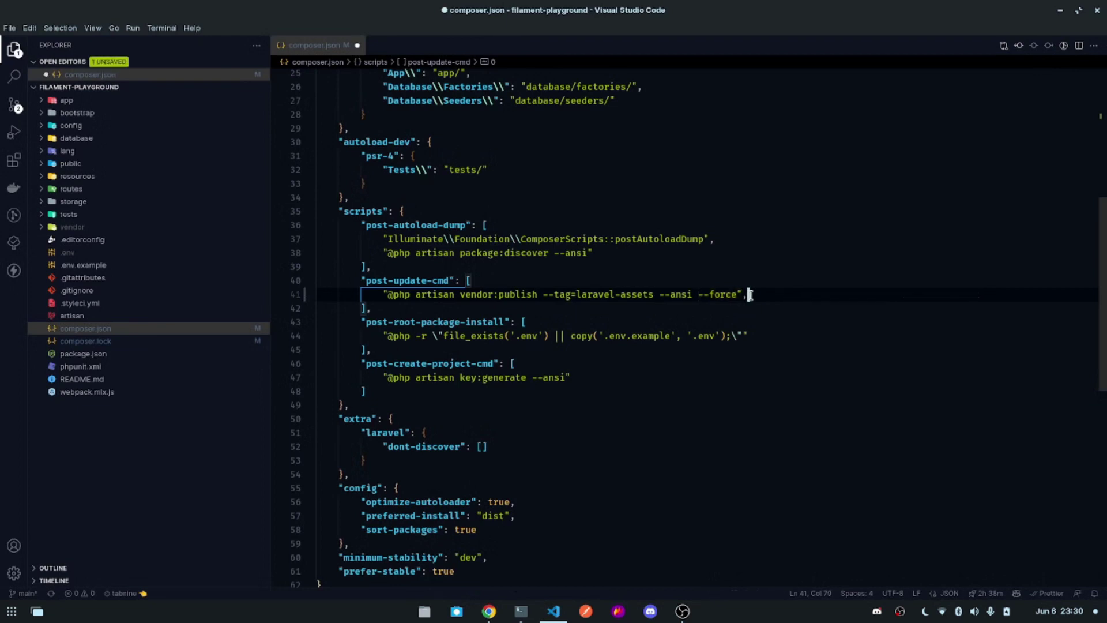
pyautogui.press('Return')
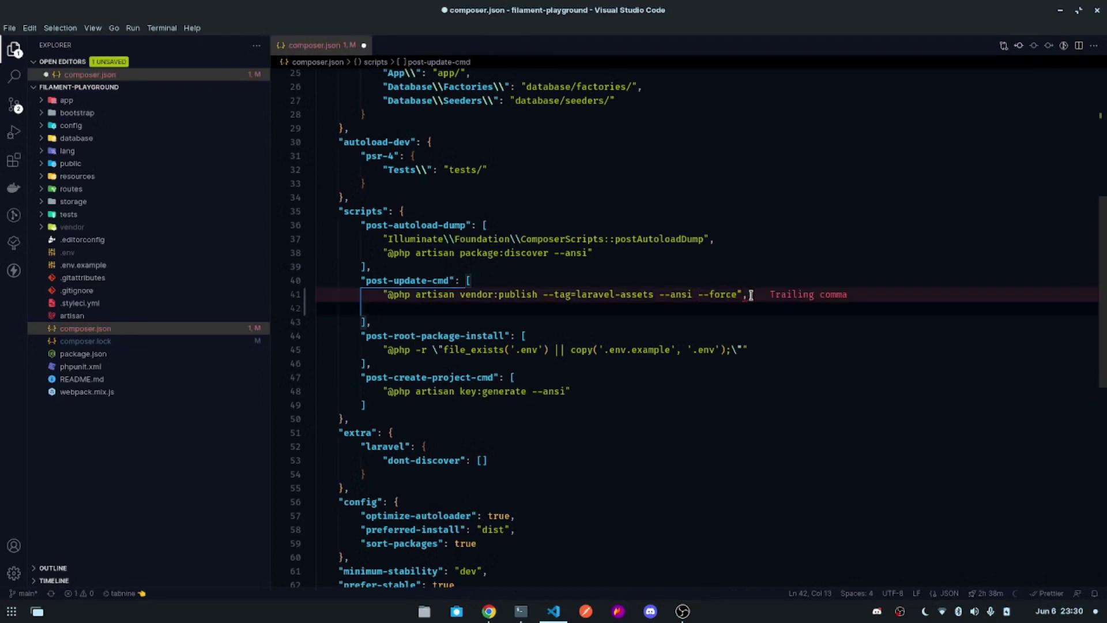
pyautogui.write('"@php artisan filament:upgrade"')
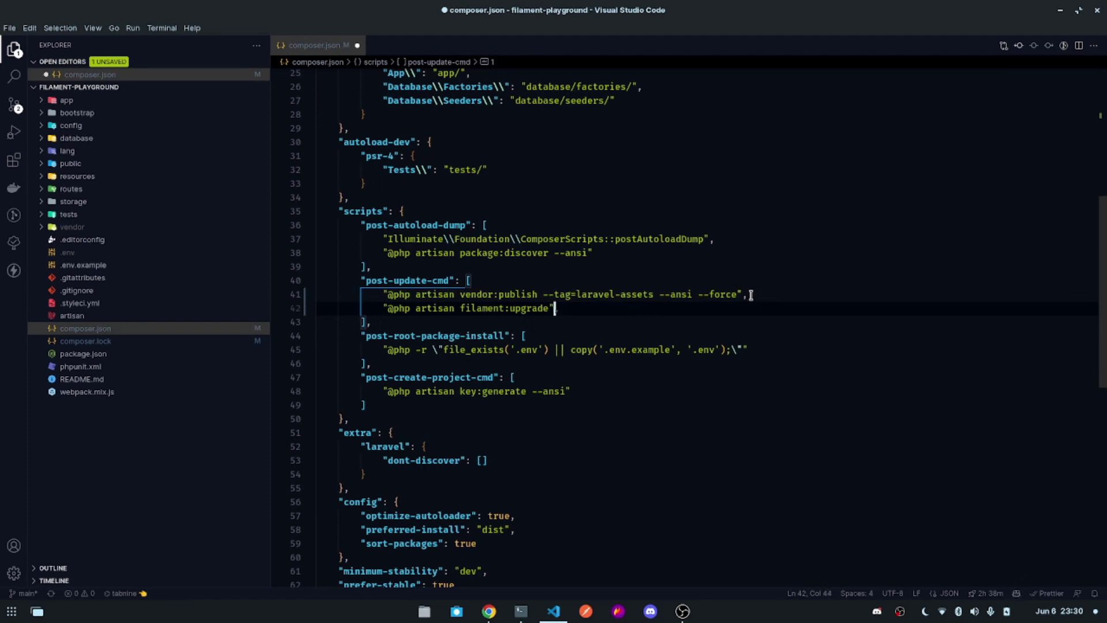
pyautogui.hotkey('ctrl', 's')
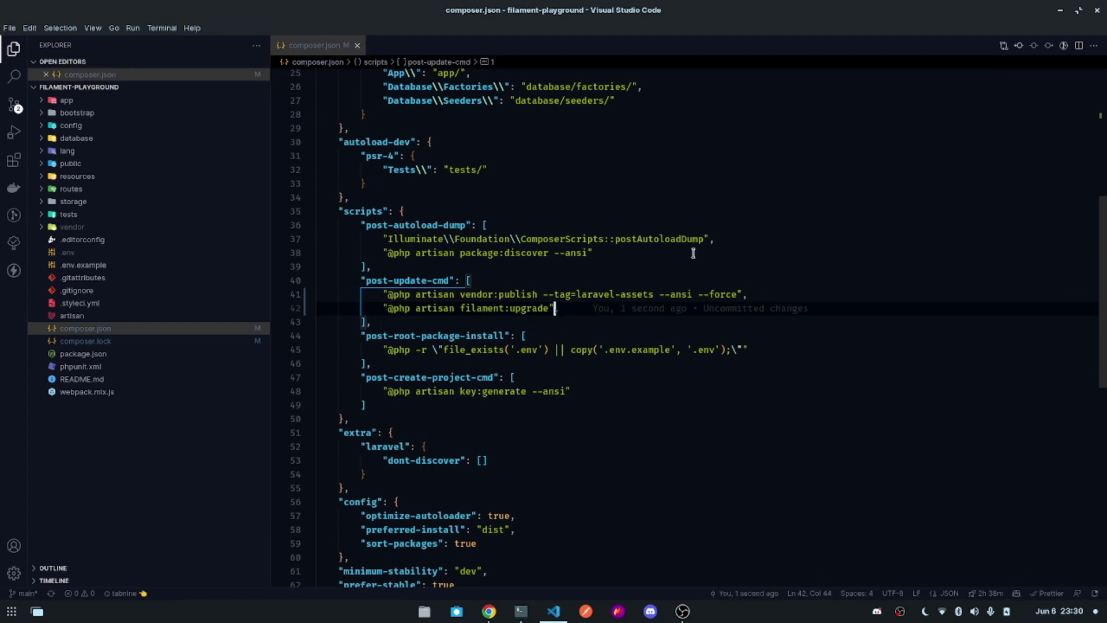
pyautogui.click(357, 45)
# - Copy the 'php artisan make:filament-user' command from the docs code block
pyautogui.click(489, 611)
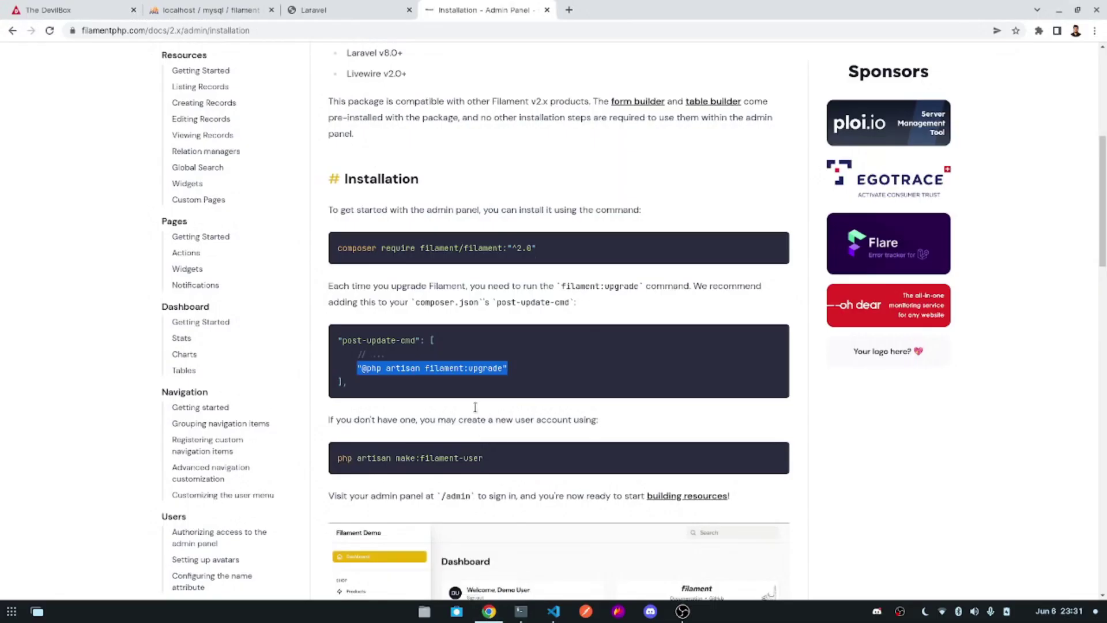
pyautogui.scroll(-2, 433, 337)
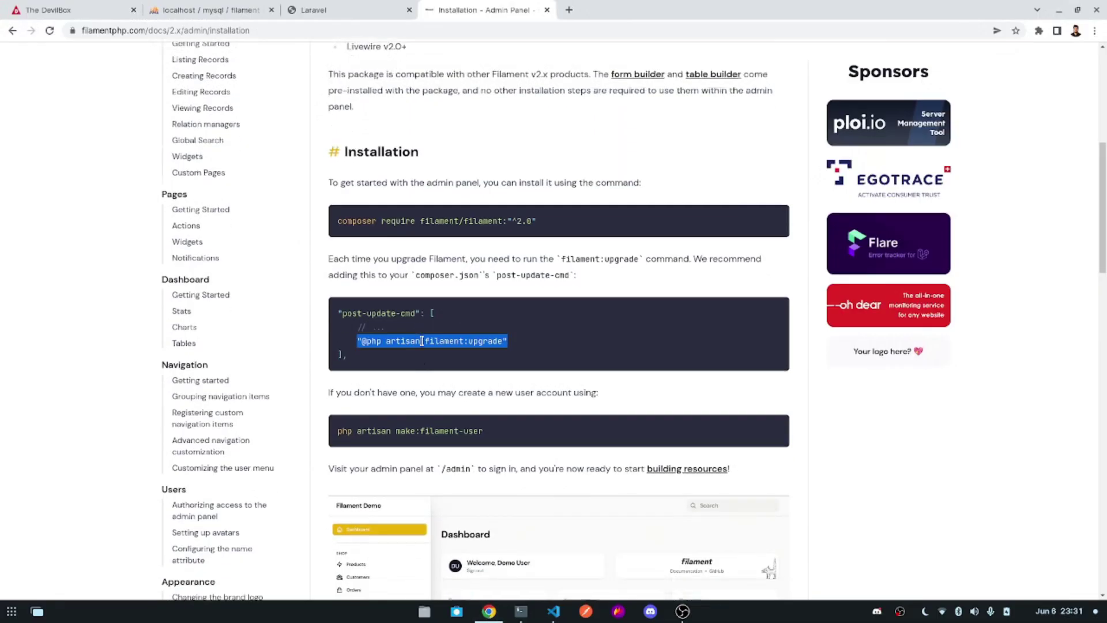
pyautogui.scroll(-2, 437, 363)
pyautogui.scroll(-1, 446, 321)
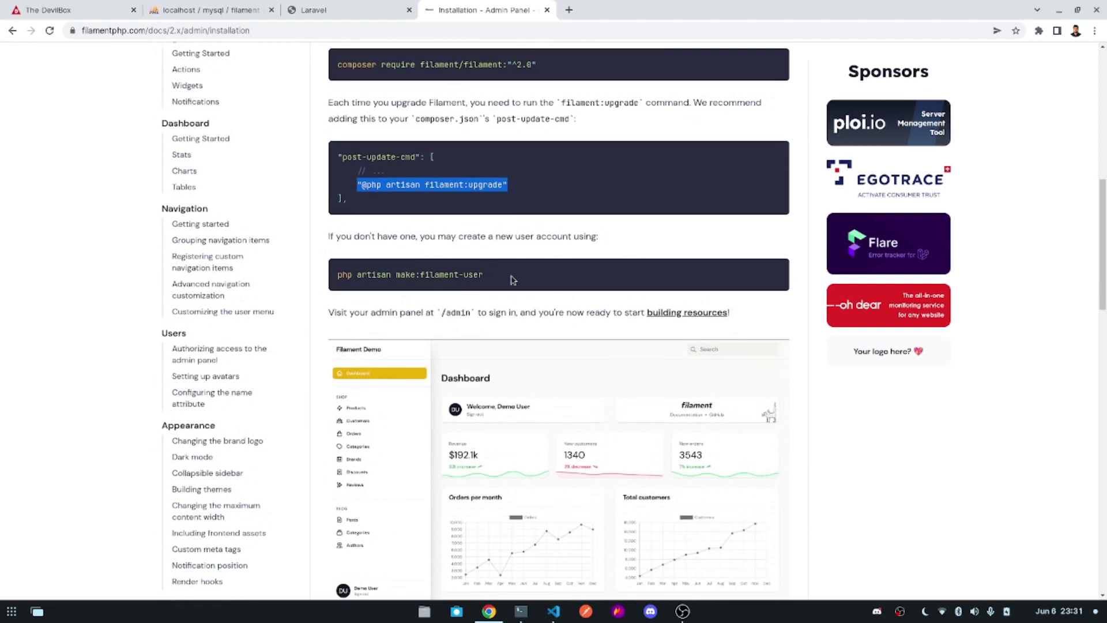
pyautogui.moveTo(502, 276); pyautogui.dragTo(333, 279)
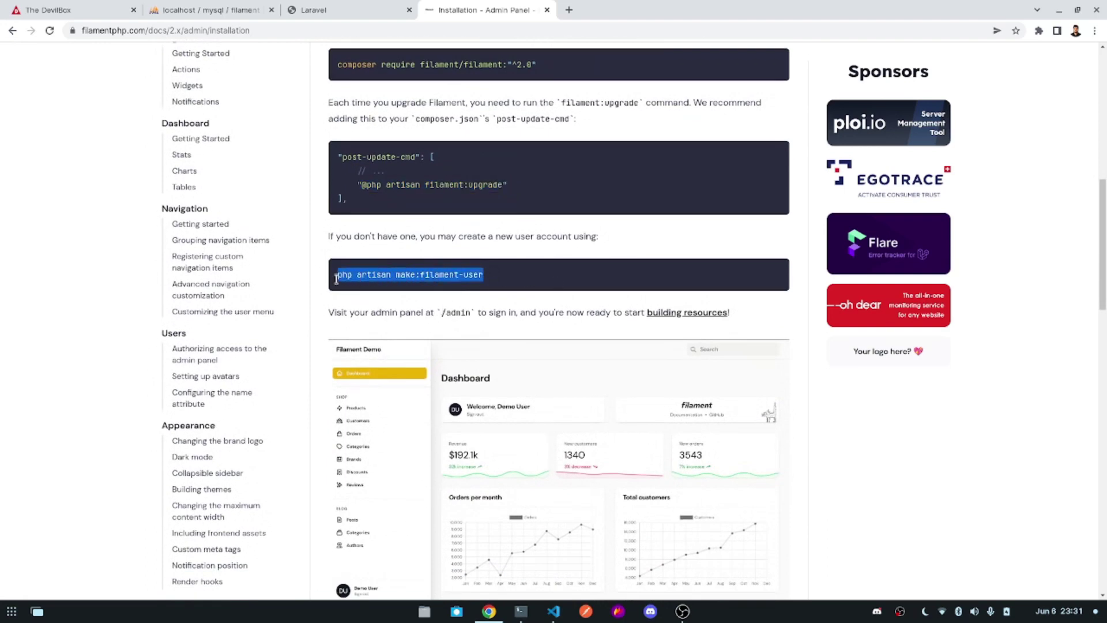
pyautogui.rightClick(357, 283)
pyautogui.click(387, 288)
# - Clear the terminal screen with the clear command
pyautogui.click(521, 612)
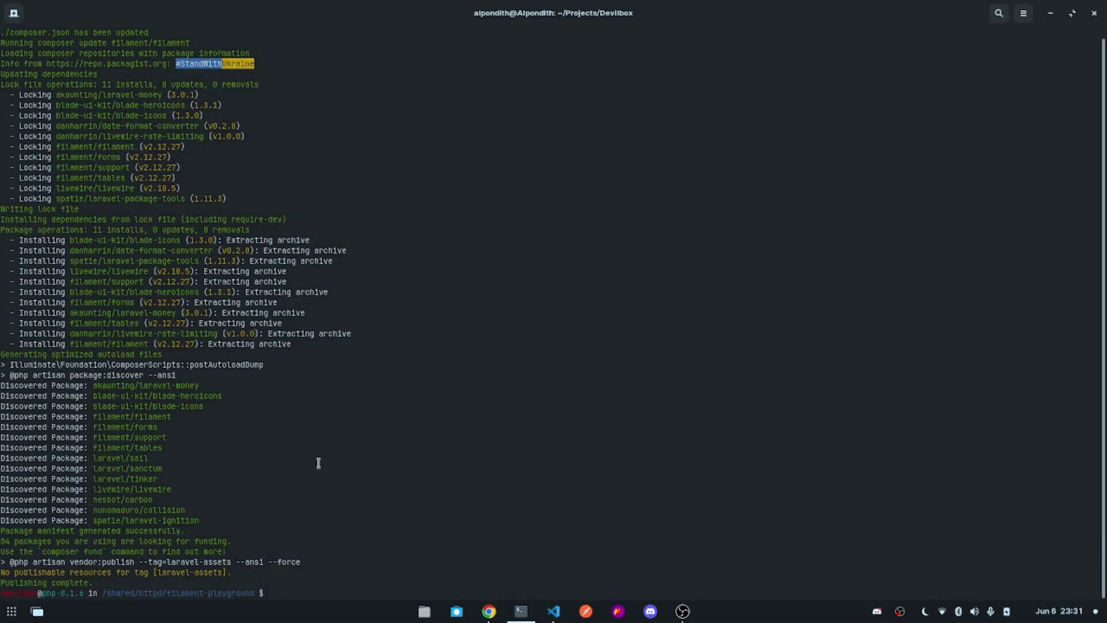
pyautogui.rightClick(270, 593)
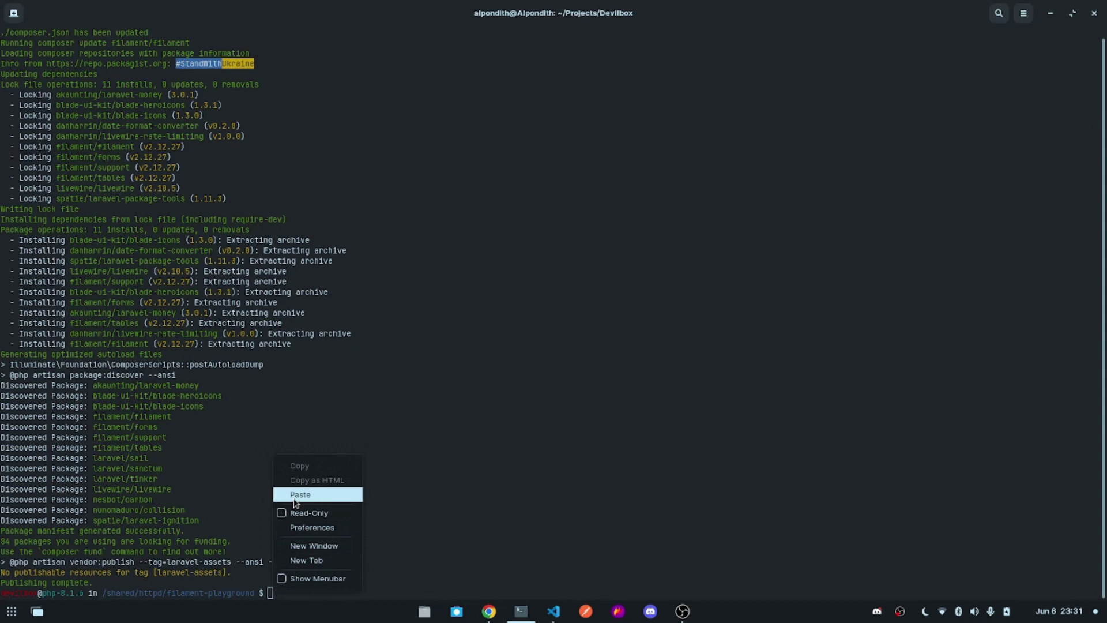
pyautogui.click(272, 594)
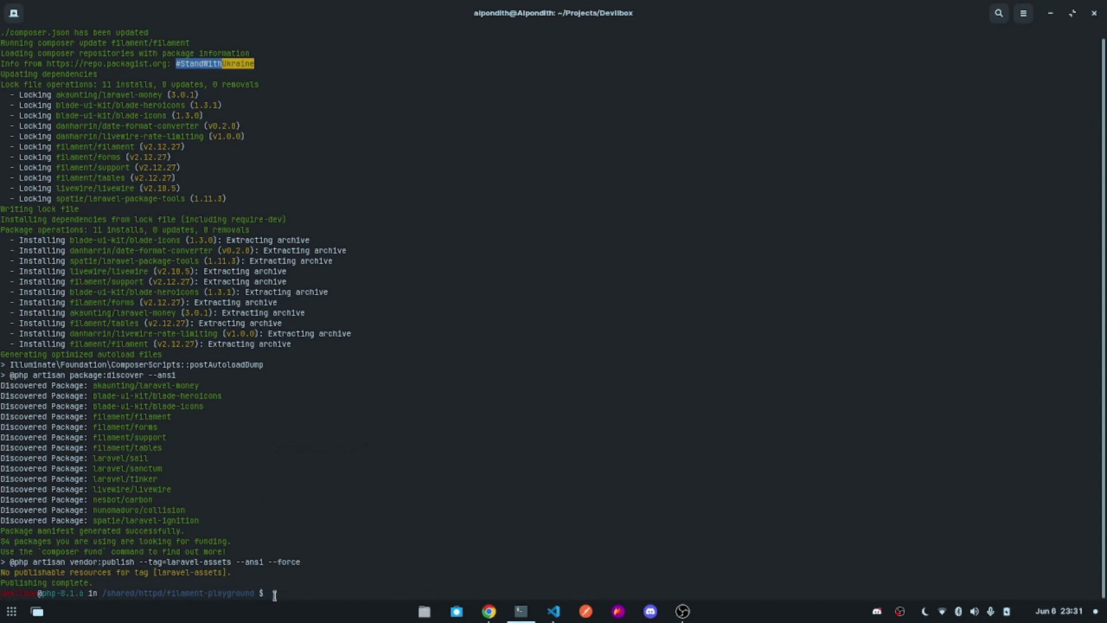
pyautogui.write('clear')
pyautogui.press('Return')
# - Run make:filament-user with name Admin, hitting a missing users table error
pyautogui.rightClick(310, 165)
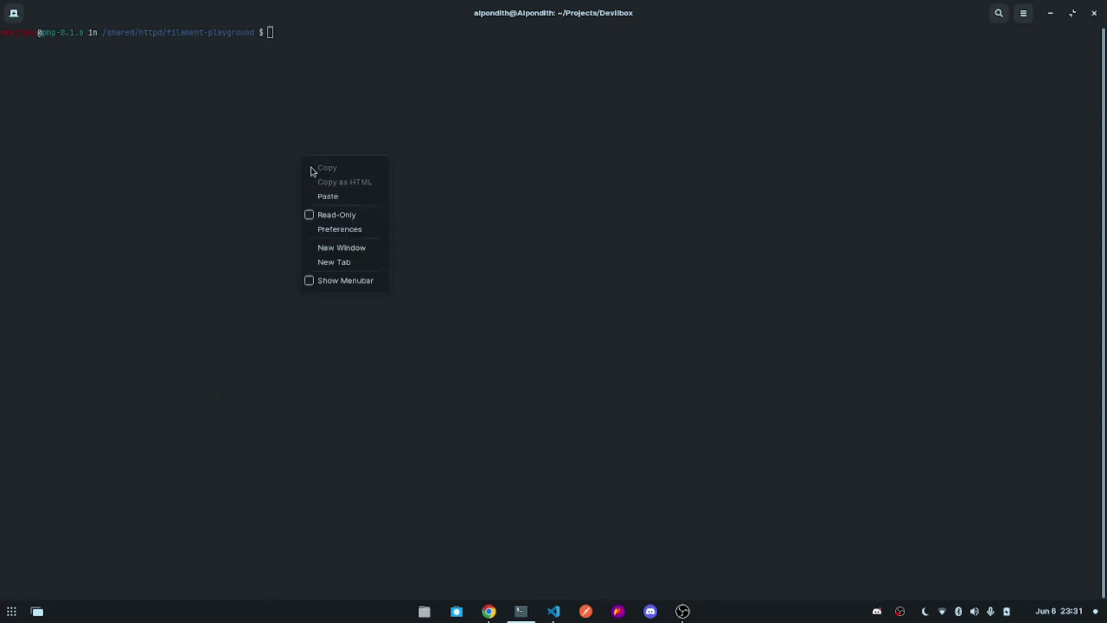
pyautogui.click(333, 194)
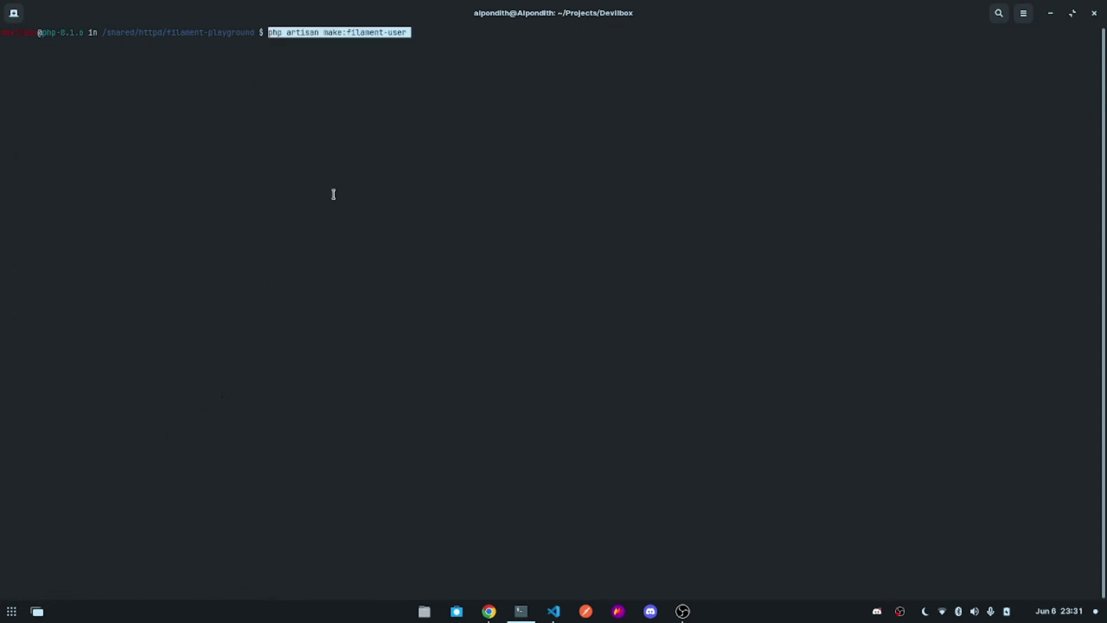
pyautogui.press('Return')
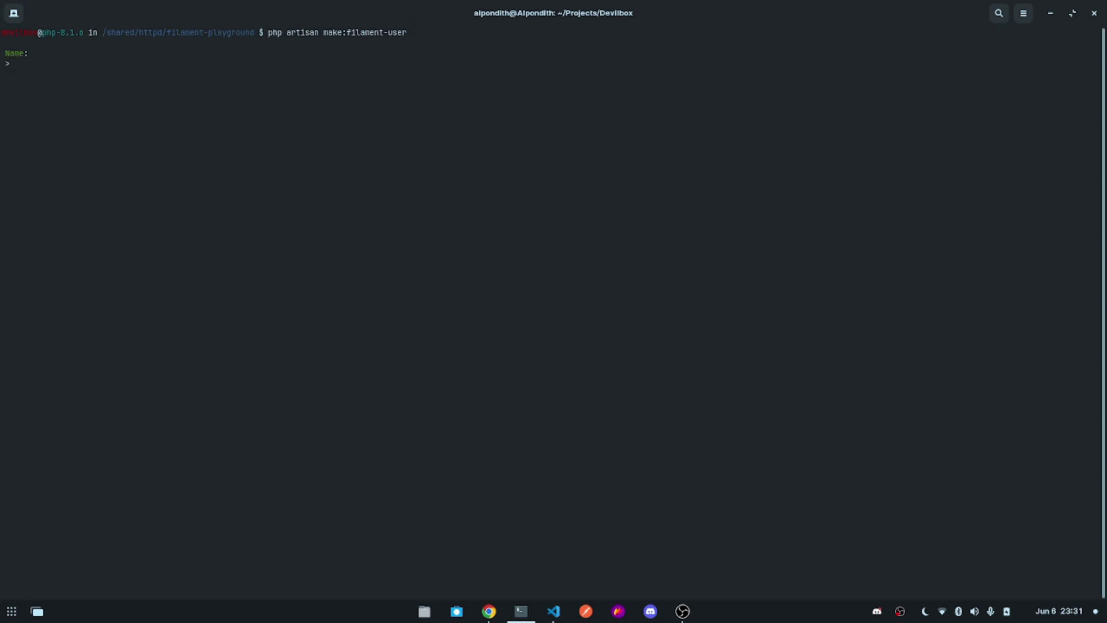
pyautogui.write('Admin')
pyautogui.press('Return')
pyautogui.write('admin@')
pyautogui.write('user.com')
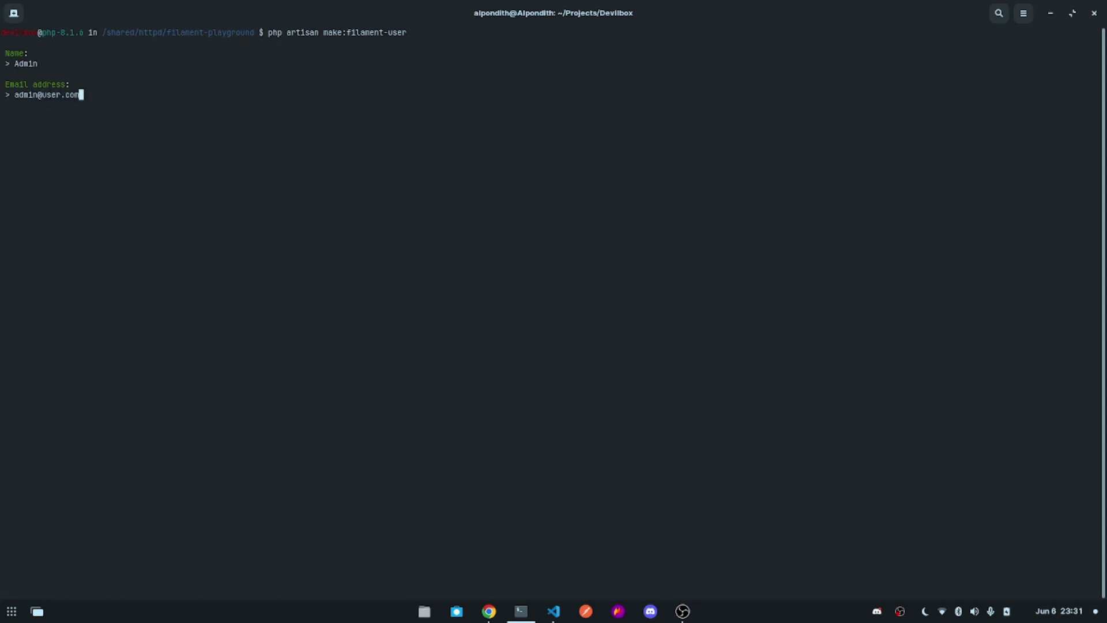
pyautogui.press('Return')
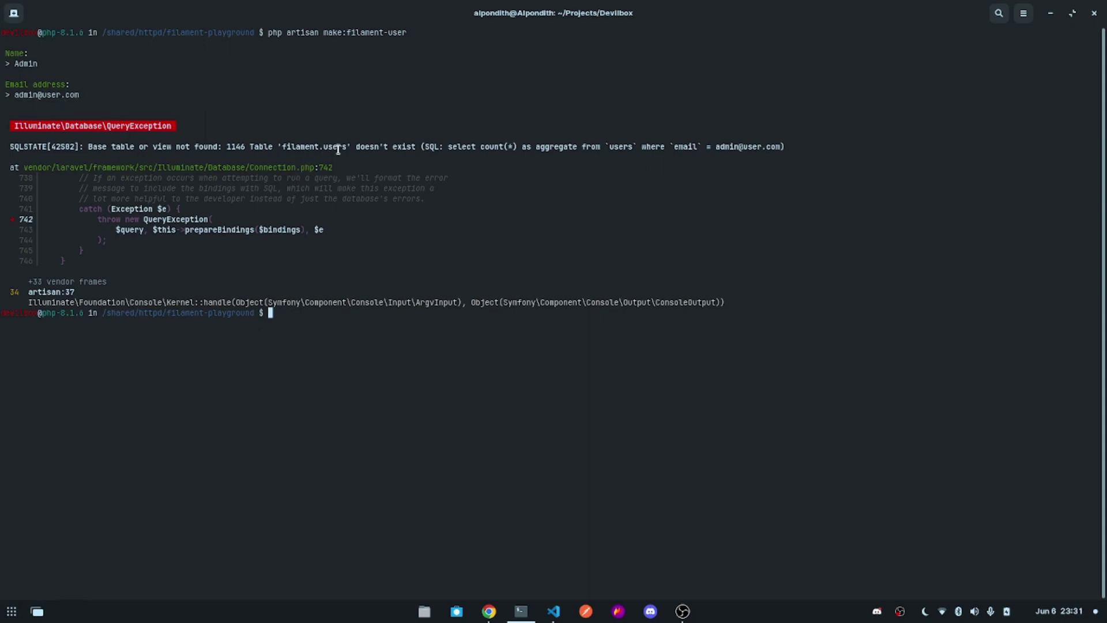
# - Check in phpMyAdmin that the filament database has no tables
pyautogui.click(488, 612)
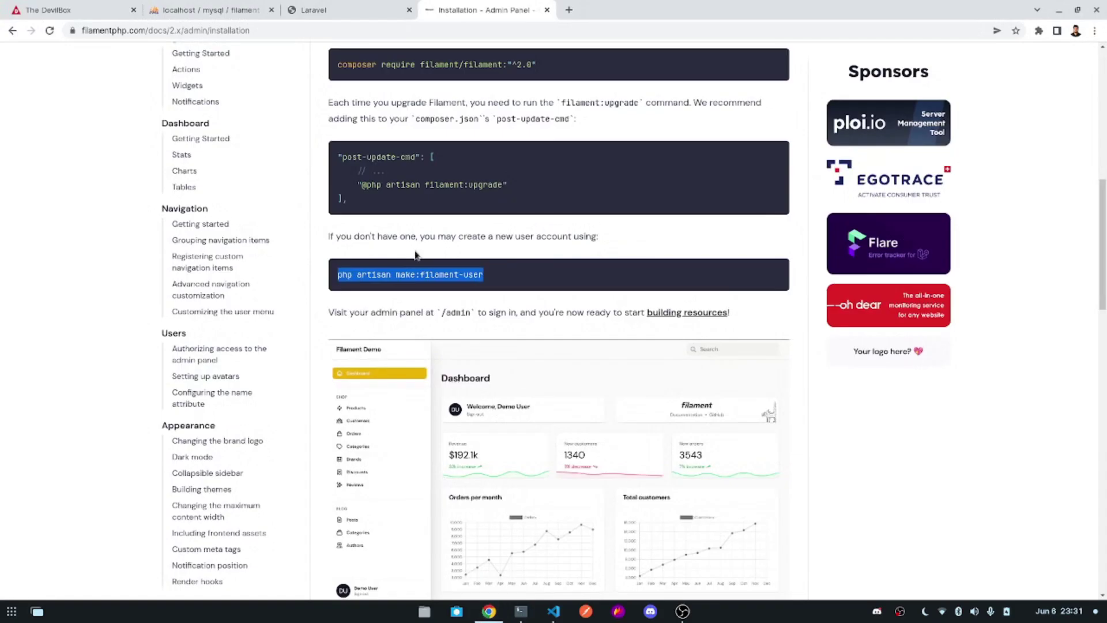
pyautogui.click(327, 9)
pyautogui.click(234, 9)
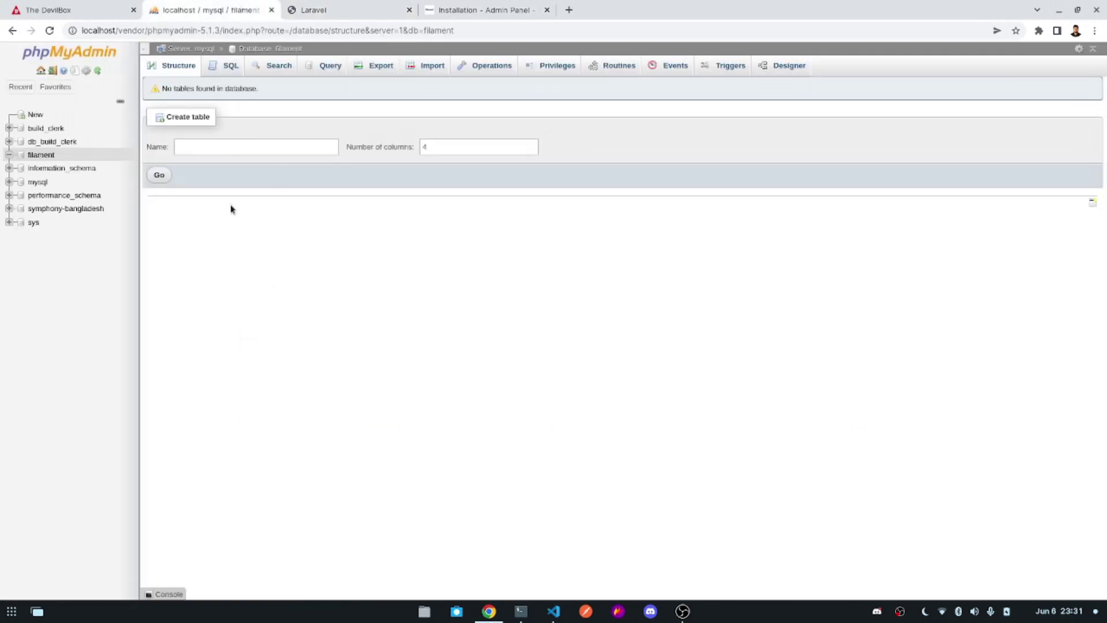
# - Run 'php artisan migrate' to create the users and other tables
pyautogui.click(522, 611)
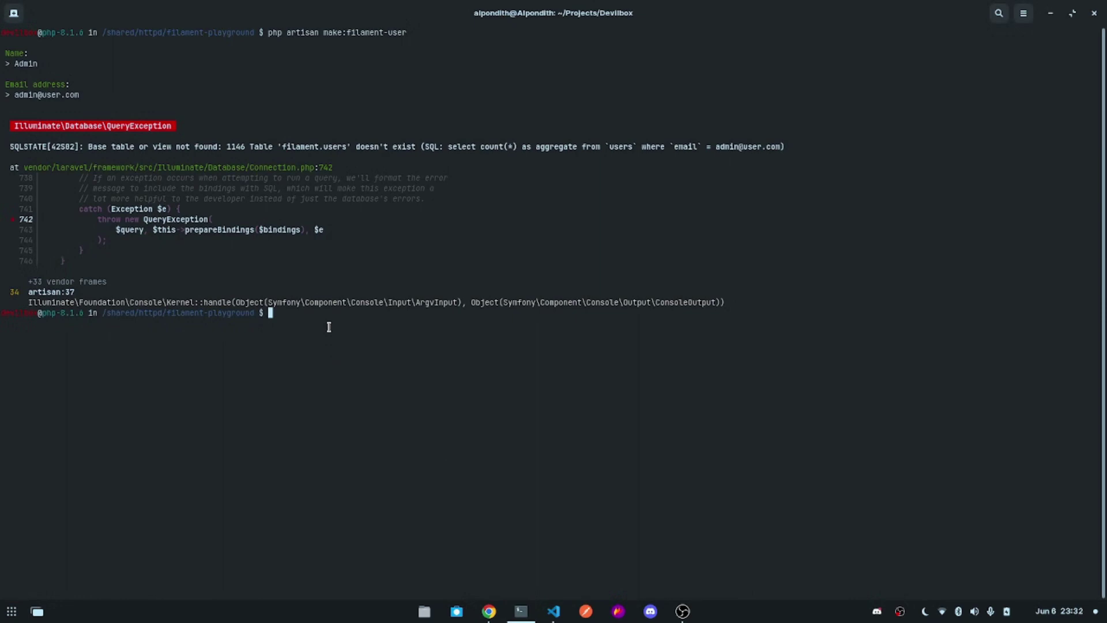
pyautogui.write('php artis')
pyautogui.write('an ')
pyautogui.write('mig')
pyautogui.write('a')
pyautogui.write('rate')
pyautogui.press('Return')
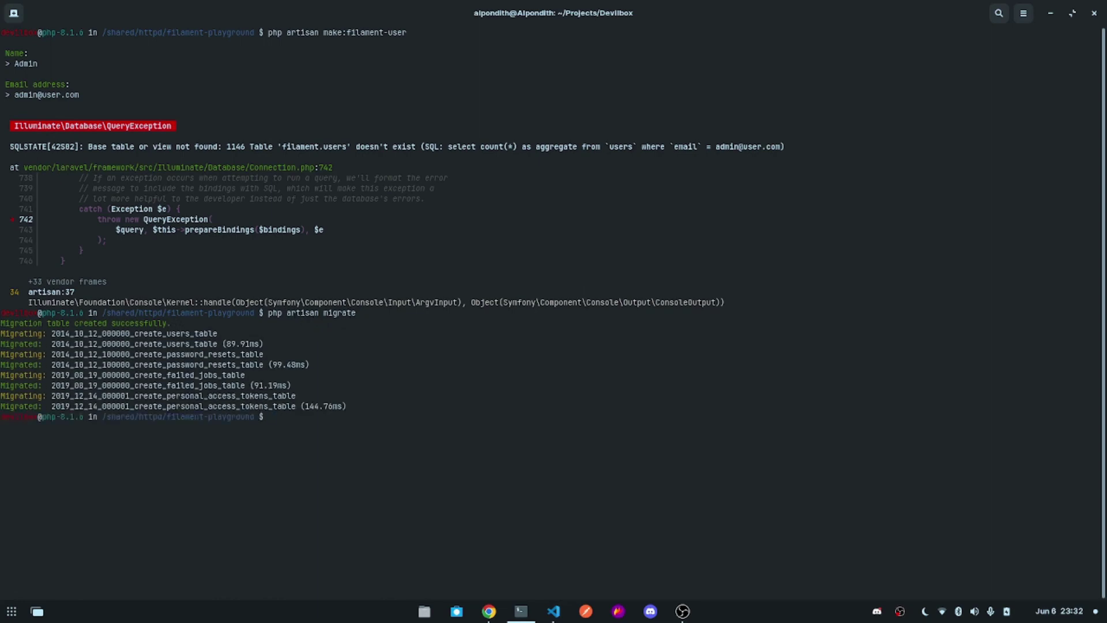
pyautogui.press('Up')
pyautogui.press('Up')
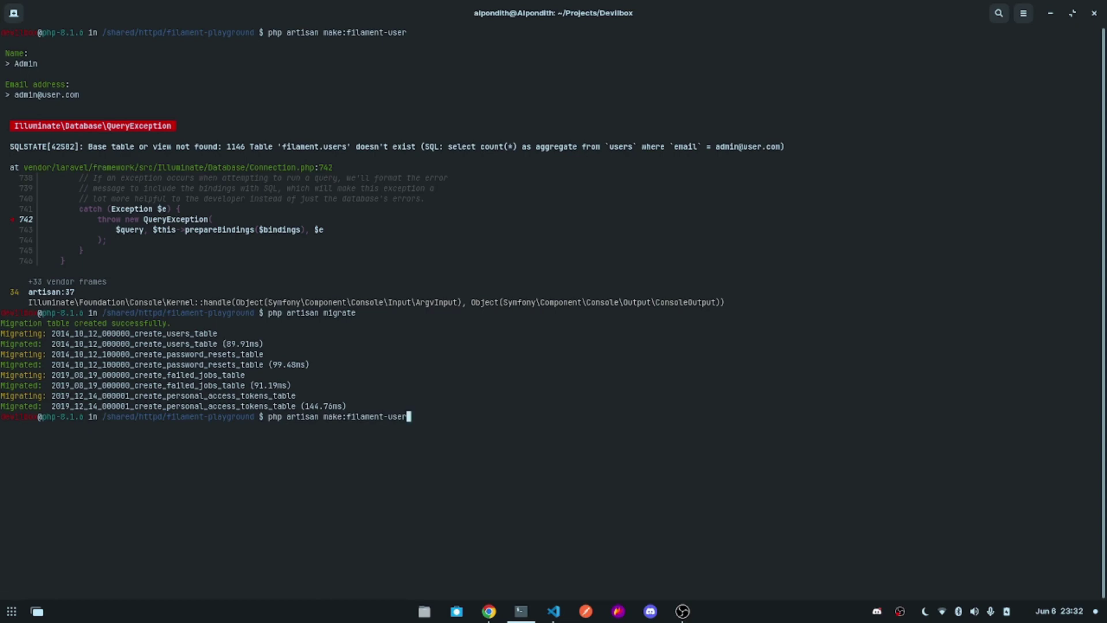
pyautogui.press('Return')
pyautogui.write('Admin')
pyautogui.press('Return')
pyautogui.write('admin')
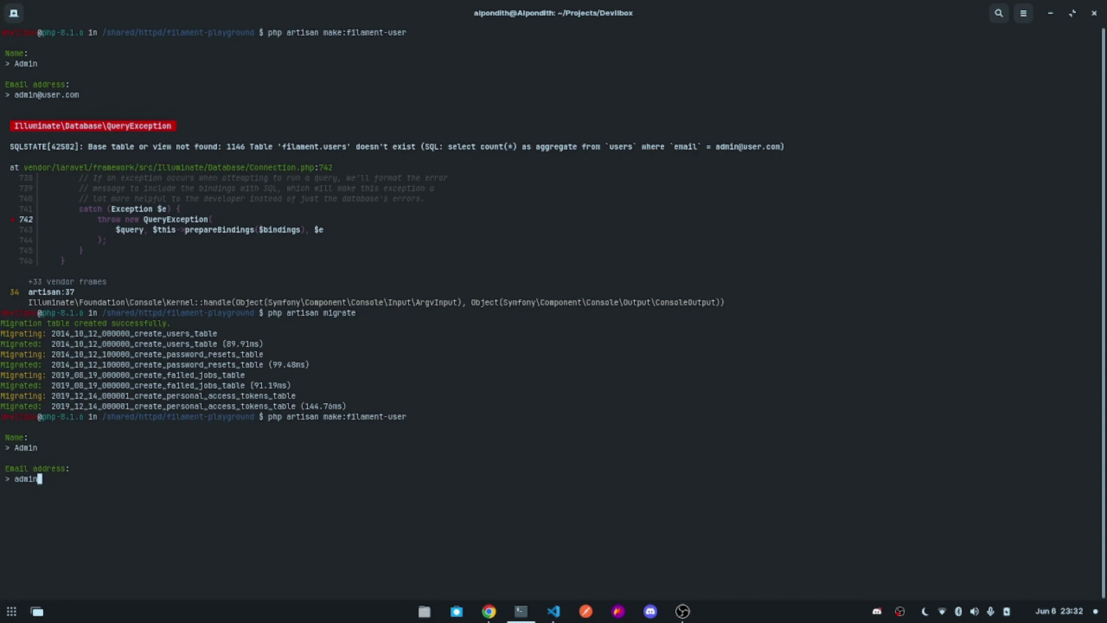
pyautogui.write('@user.com')
pyautogui.press('Return')
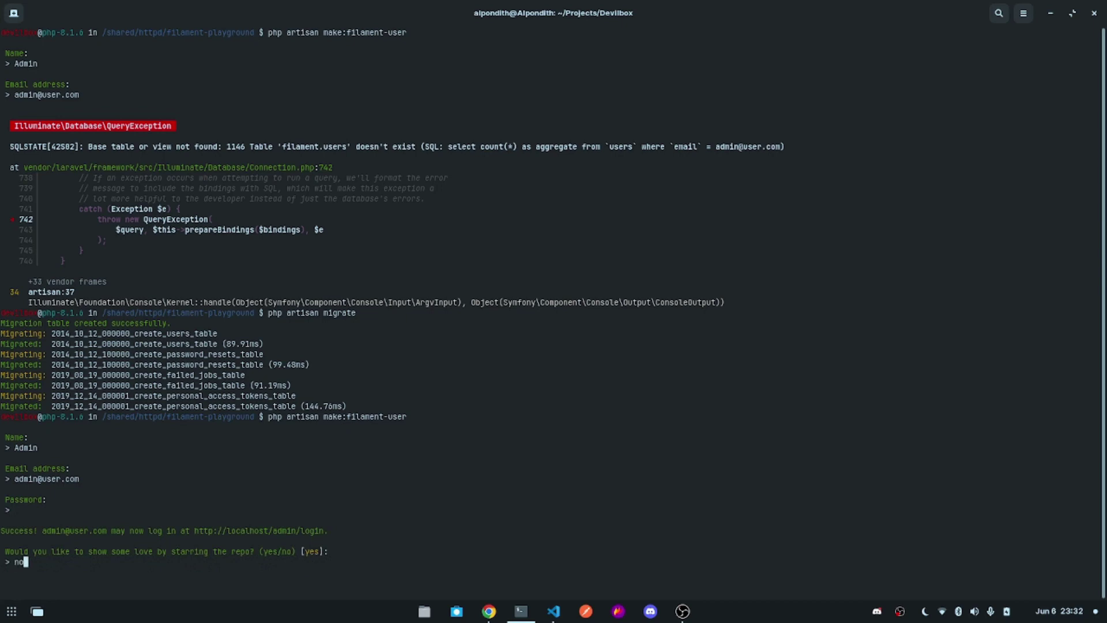
pyautogui.press('Return')
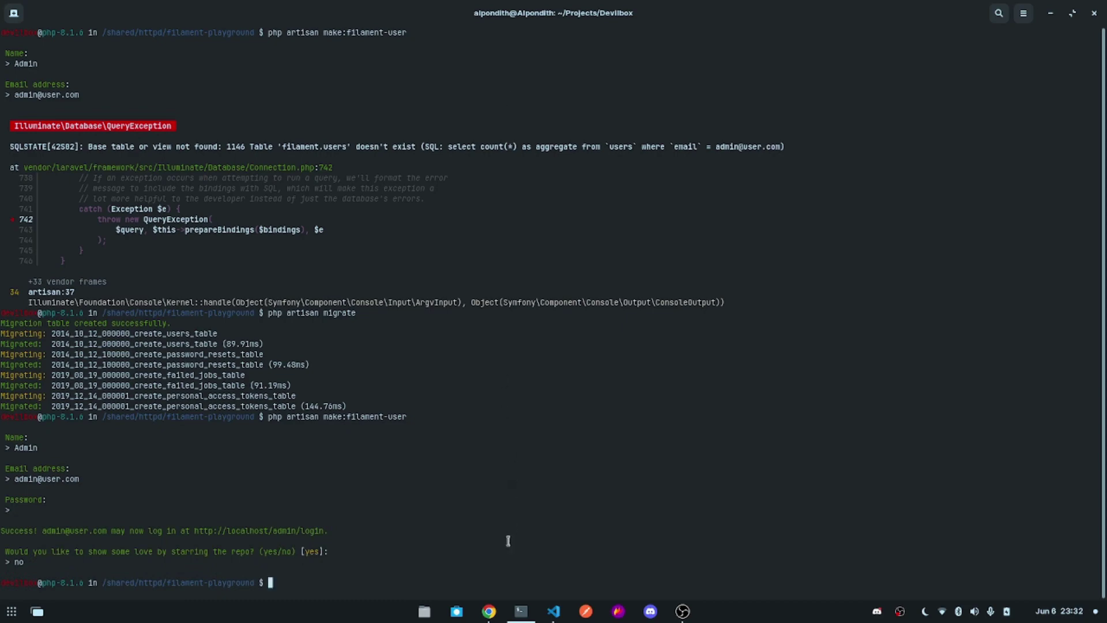
# - Go to filament-playground.loc/admin in Chrome
pyautogui.click(489, 612)
pyautogui.click(331, 10)
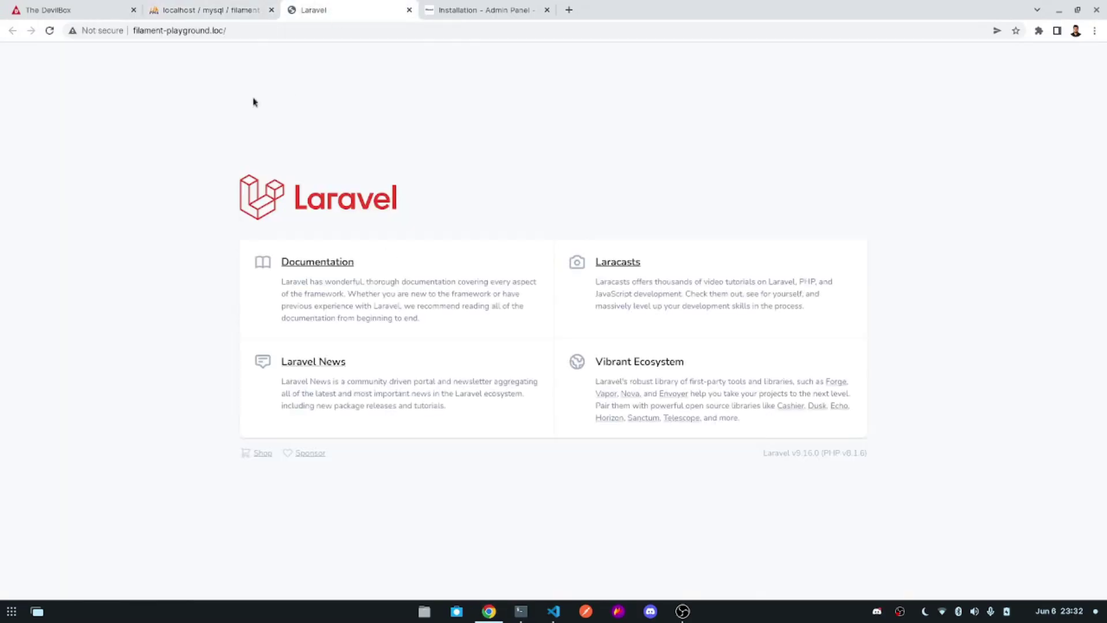
pyautogui.click(50, 30)
pyautogui.click(249, 31)
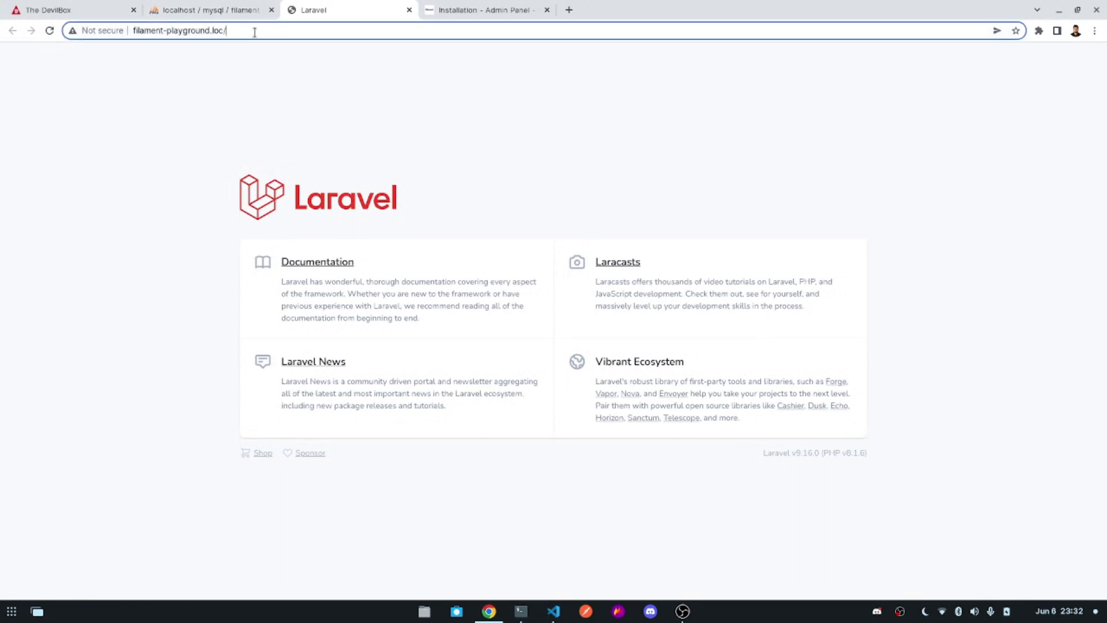
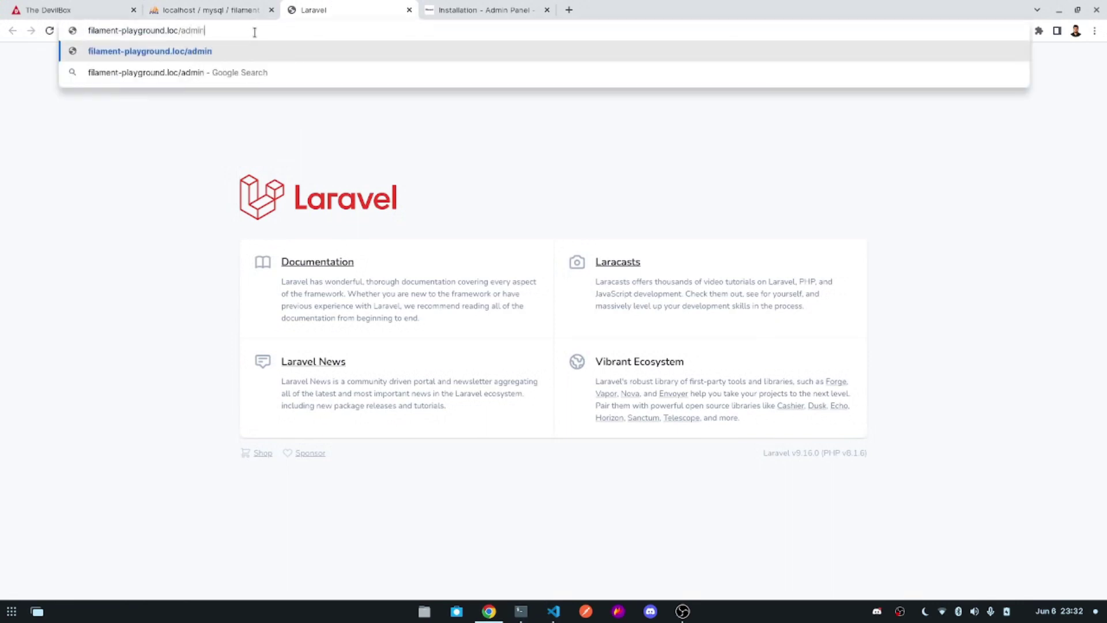
pyautogui.press('Return')
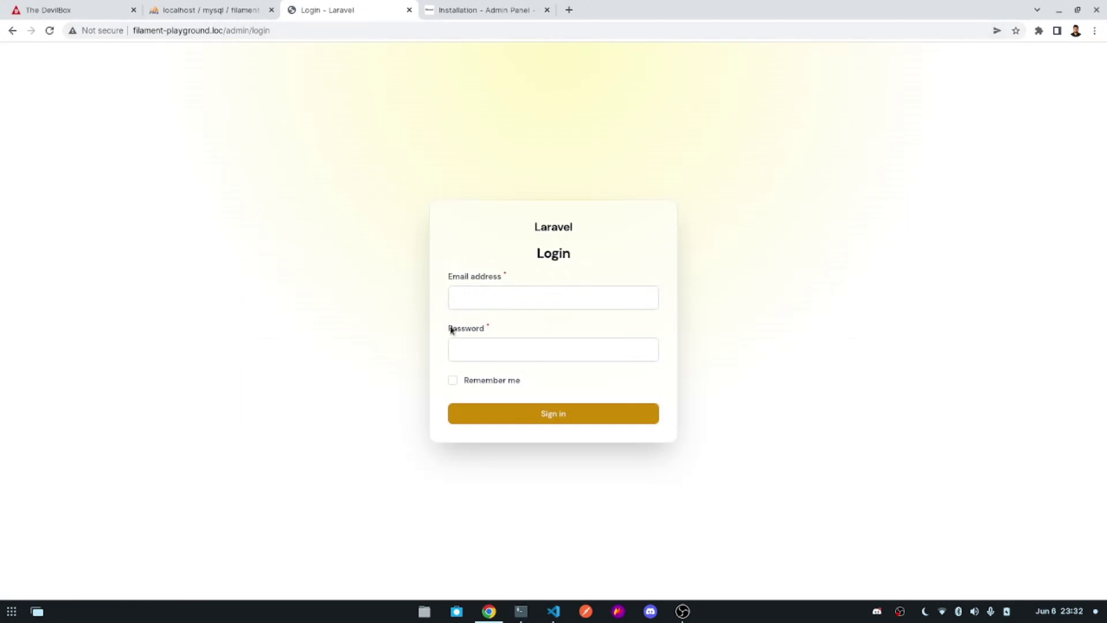
pyautogui.click(551, 294)
pyautogui.click(522, 328)
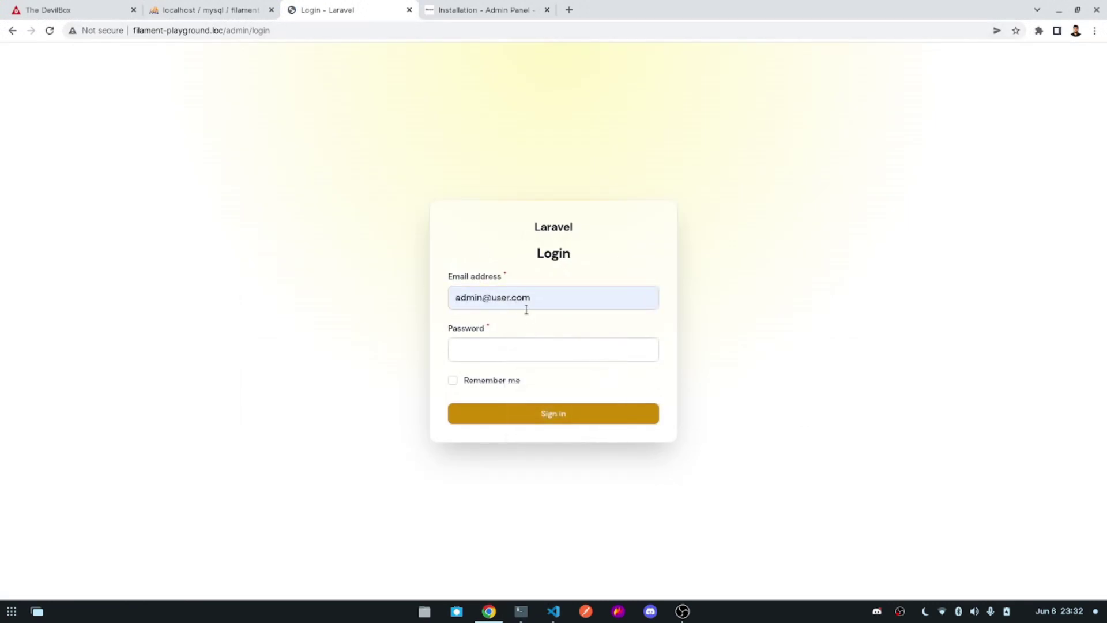
pyautogui.click(507, 344)
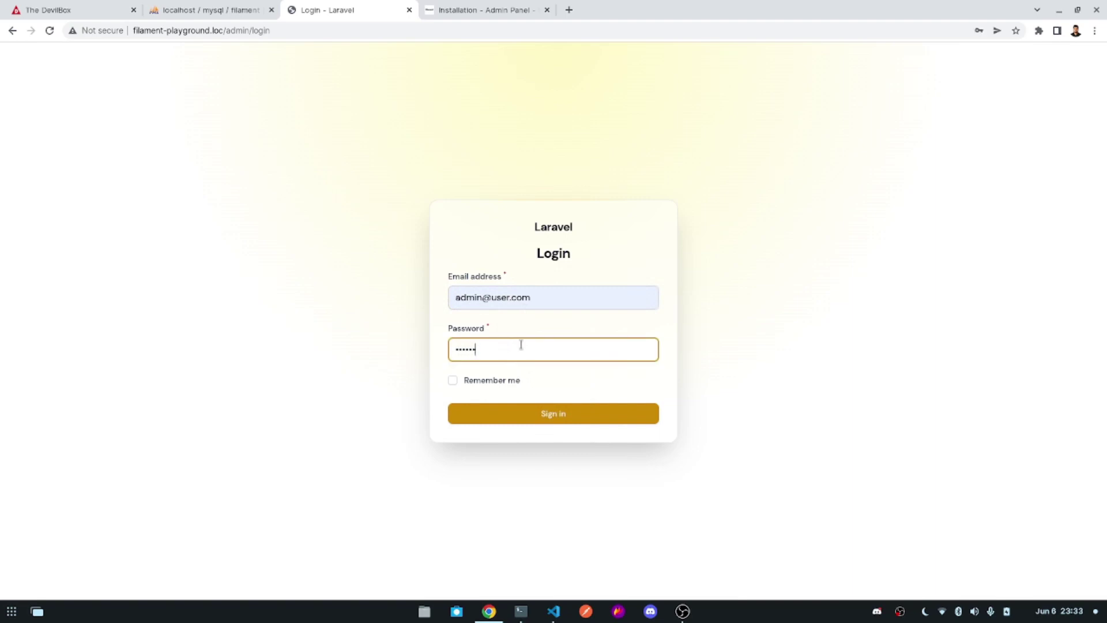
pyautogui.click(529, 413)
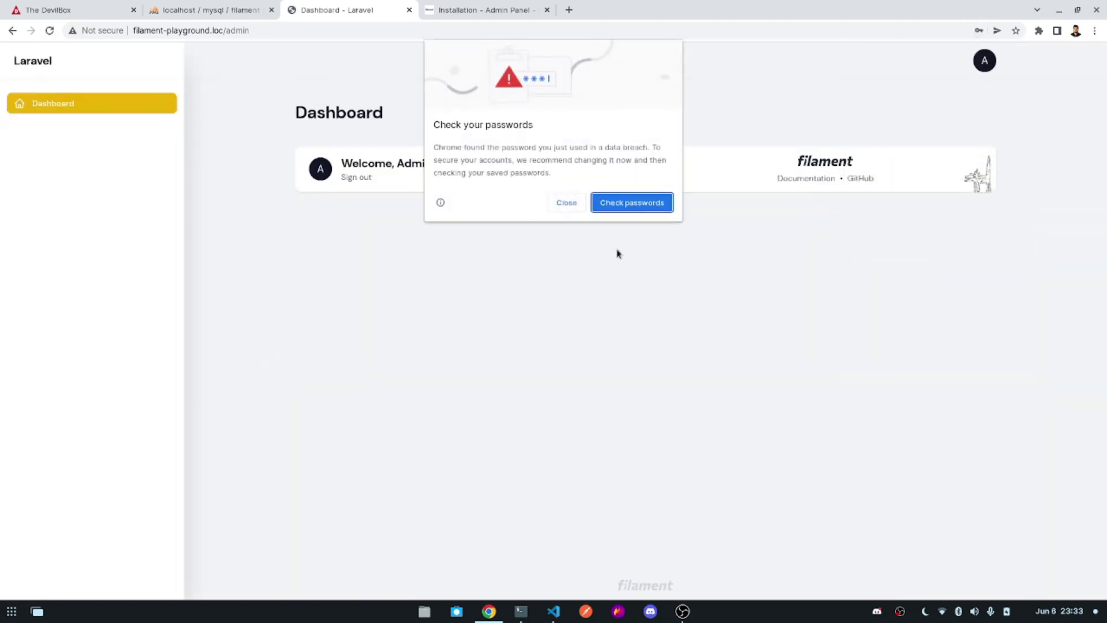
# - Dismiss the password breach warning and save-password offer, then reload the dashboard
pyautogui.click(567, 203)
pyautogui.click(953, 200)
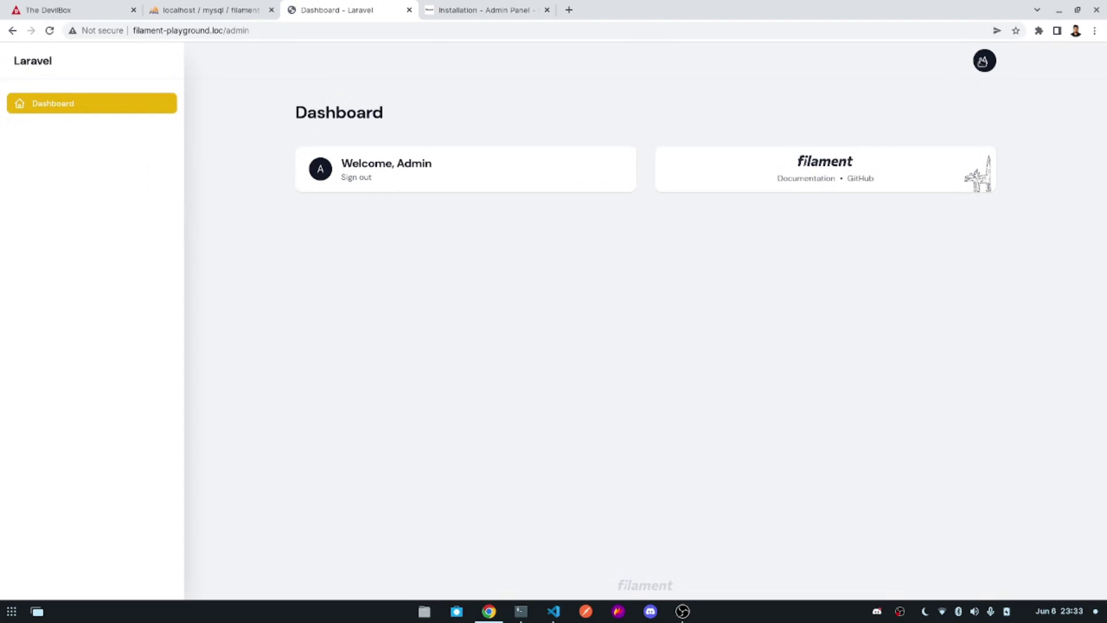
pyautogui.click(984, 61)
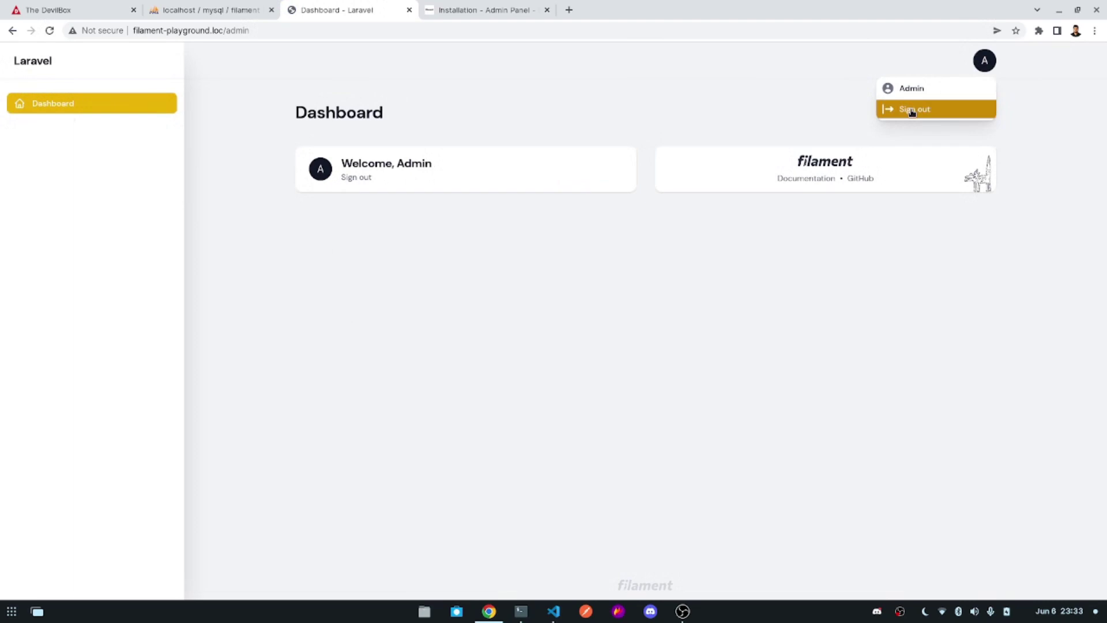
pyautogui.click(750, 314)
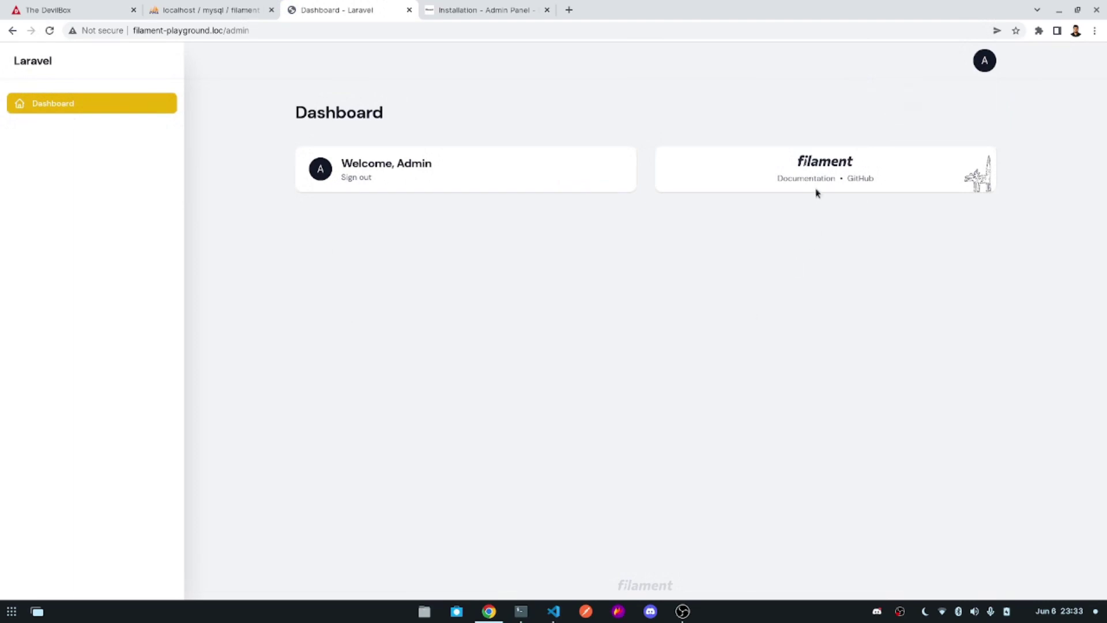
pyautogui.click(60, 103)
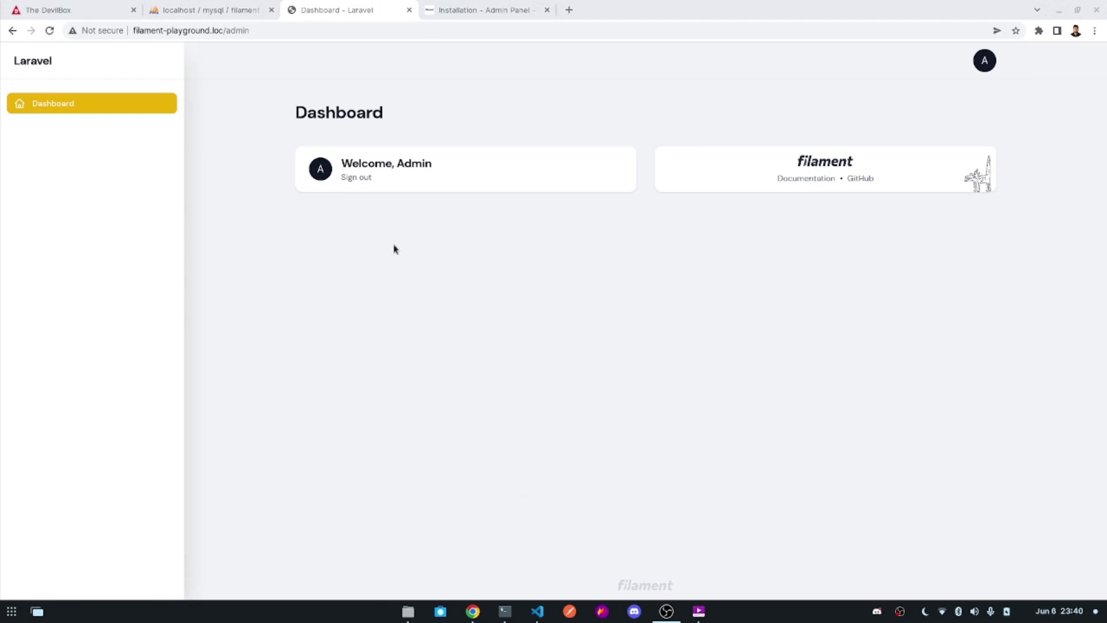
# - Reload phpMyAdmin's filament database and confirm the users table holds one Admin row
pyautogui.click(209, 9)
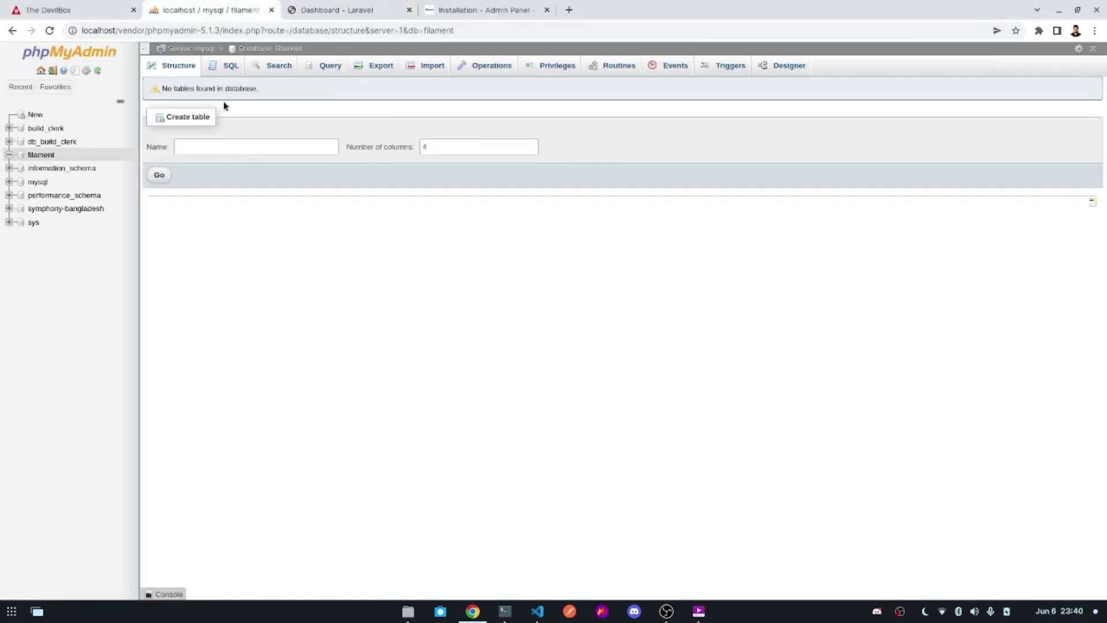
pyautogui.click(50, 30)
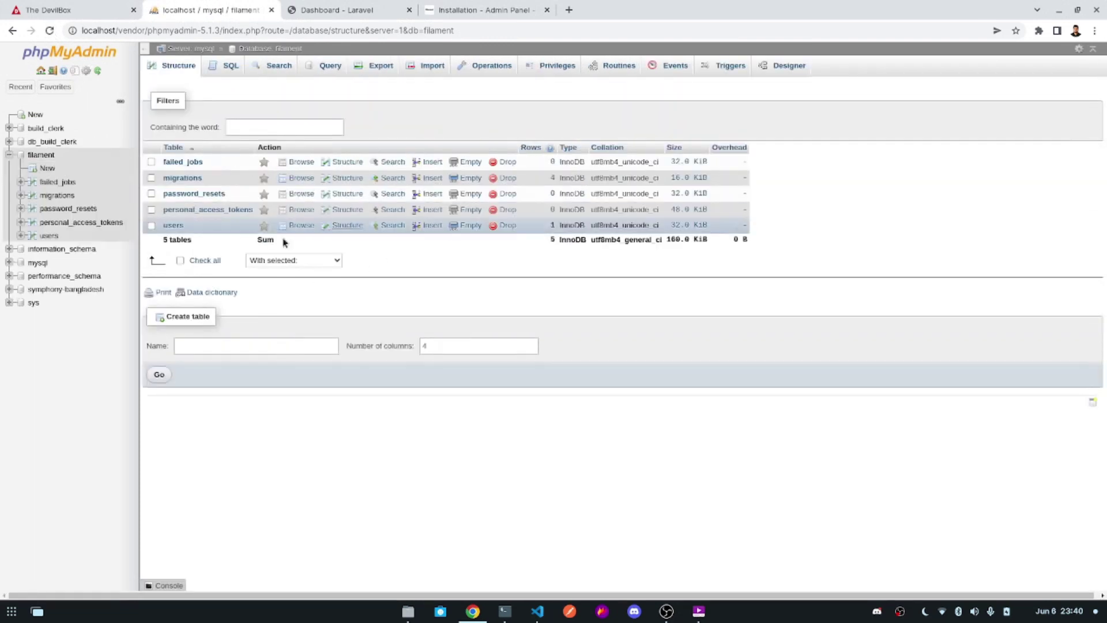
pyautogui.click(172, 225)
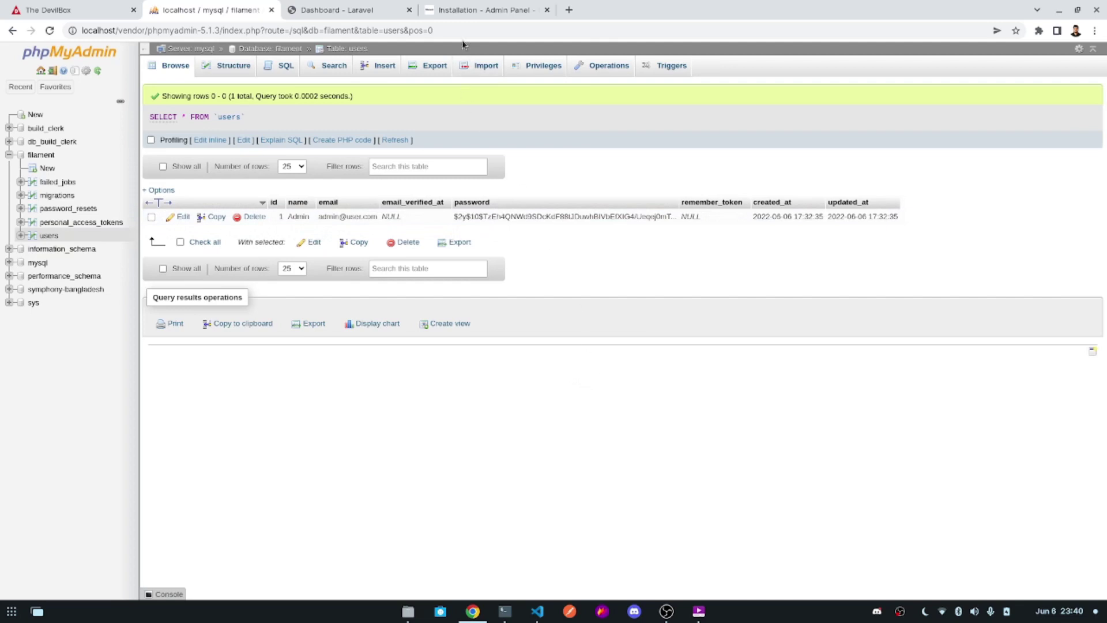
pyautogui.click(372, 10)
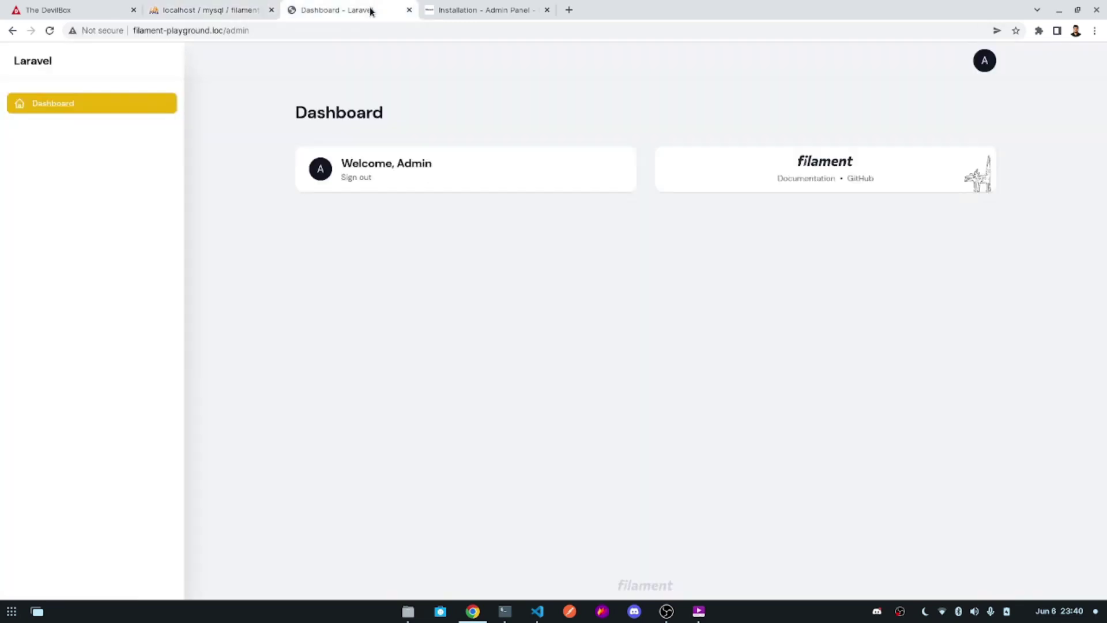
# - Copy the vendor:publish --tag=filament-config command from the docs and run it in Terminal
pyautogui.click(480, 10)
pyautogui.scroll(-3, 478, 302)
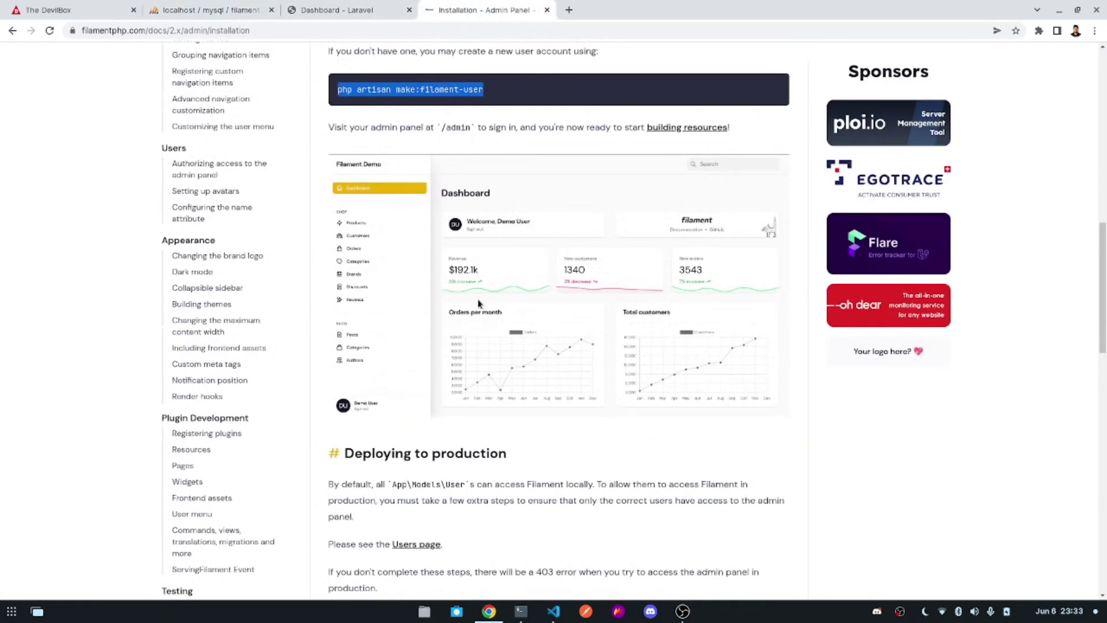
pyautogui.scroll(-3, 478, 303)
pyautogui.scroll(-2, 478, 303)
pyautogui.scroll(-1, 479, 302)
pyautogui.scroll(-2, 478, 302)
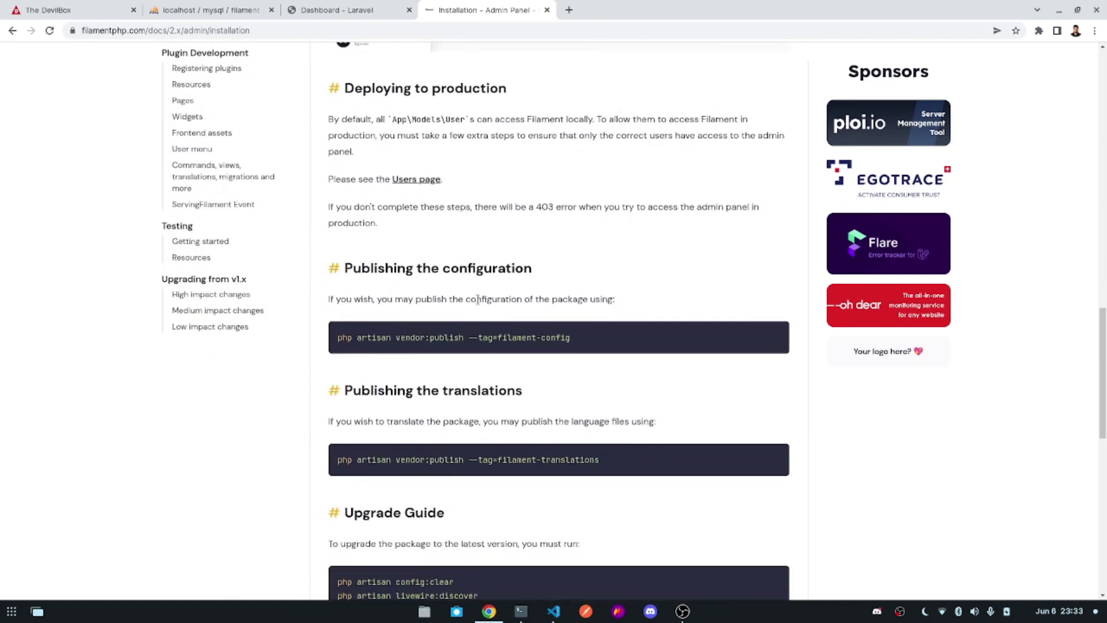
pyautogui.moveTo(597, 340); pyautogui.dragTo(331, 346)
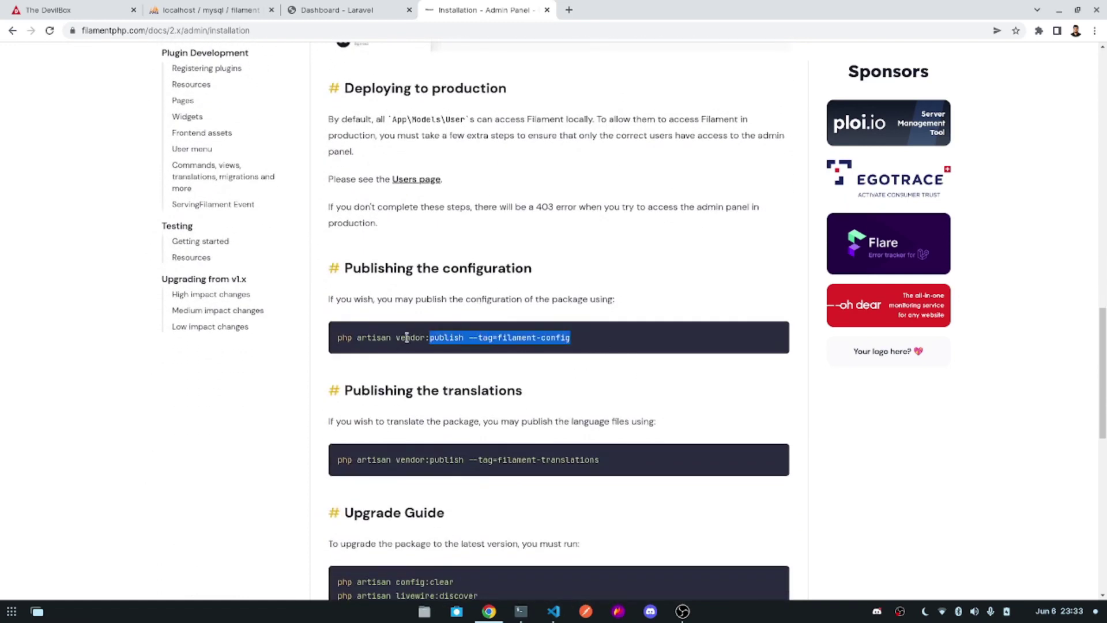
pyautogui.rightClick(353, 338)
pyautogui.click(386, 349)
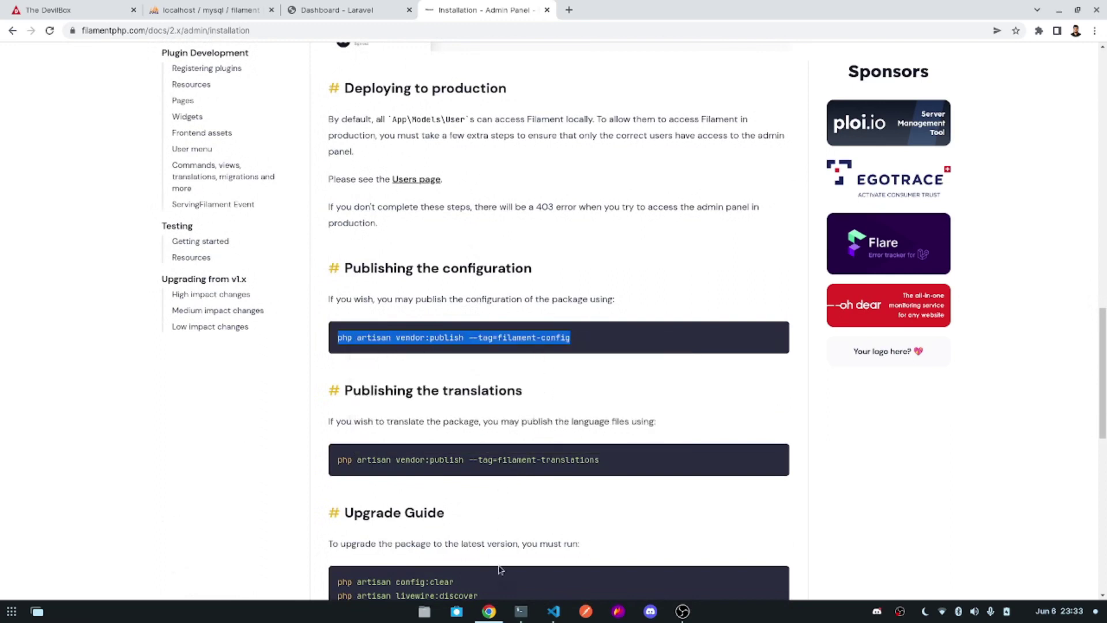
pyautogui.click(521, 612)
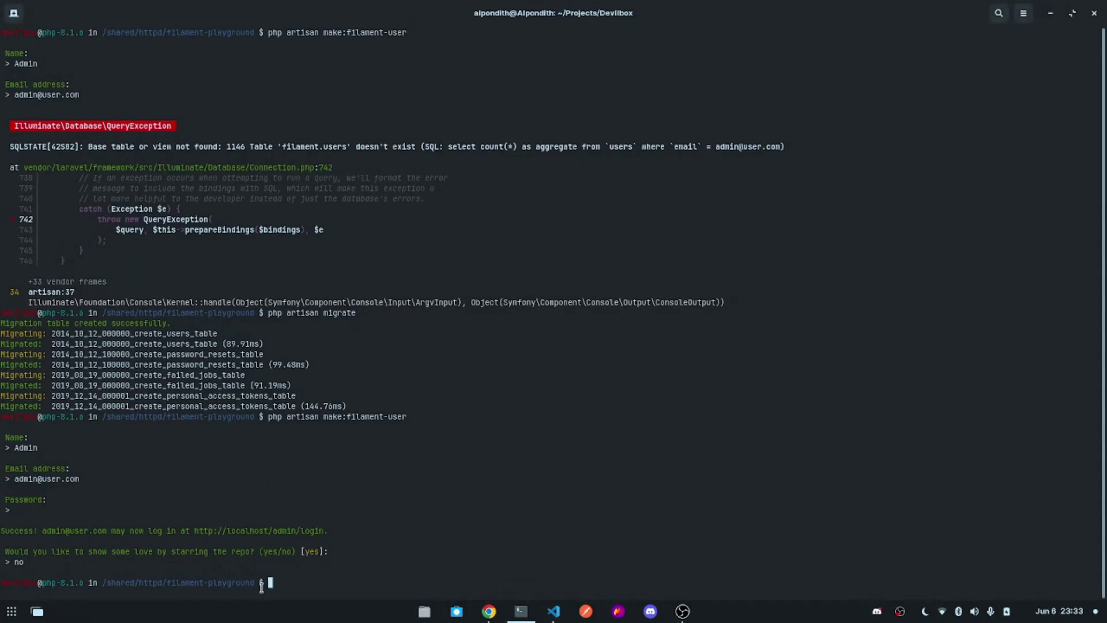
pyautogui.rightClick(290, 579)
pyautogui.click(330, 481)
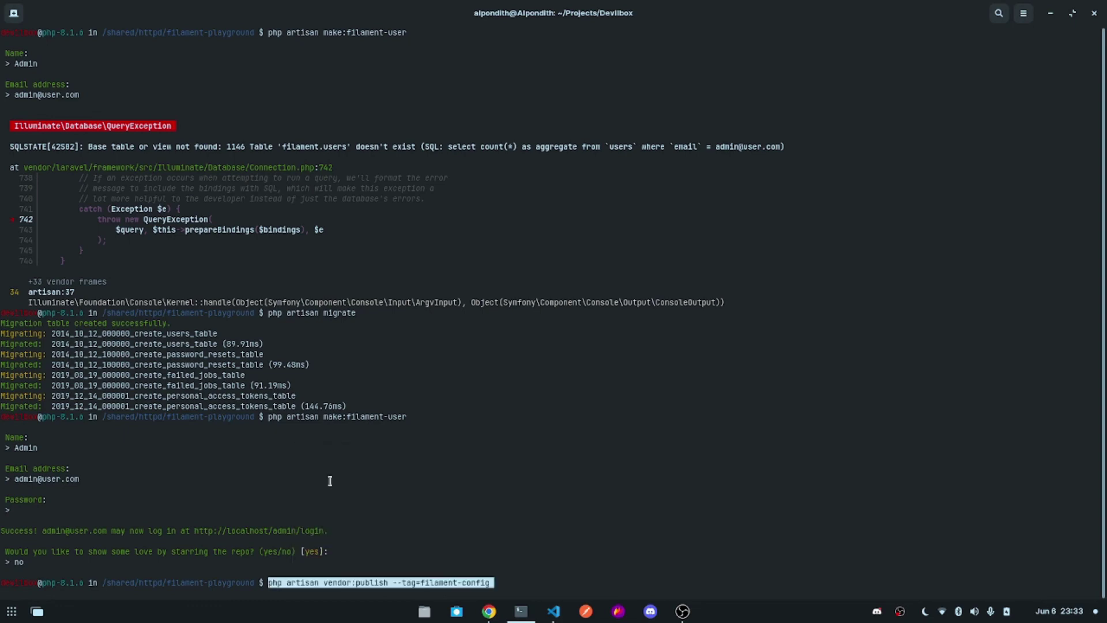
pyautogui.press('Return')
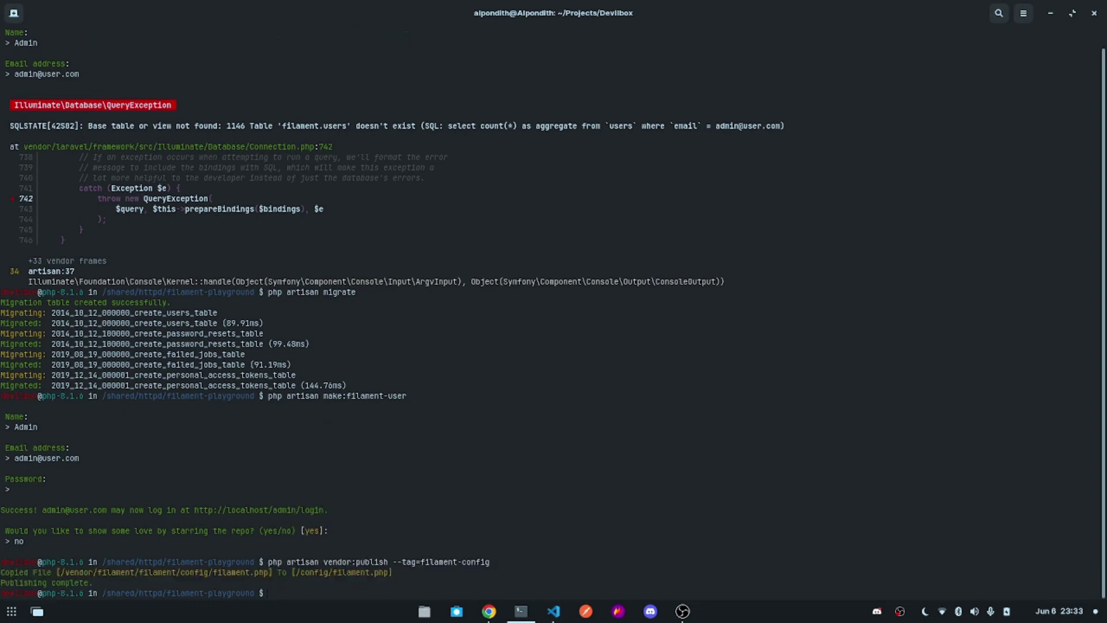
# - Review config/filament.php's path, domain, brand and auth settings, then minimize VS Code
pyautogui.click(553, 612)
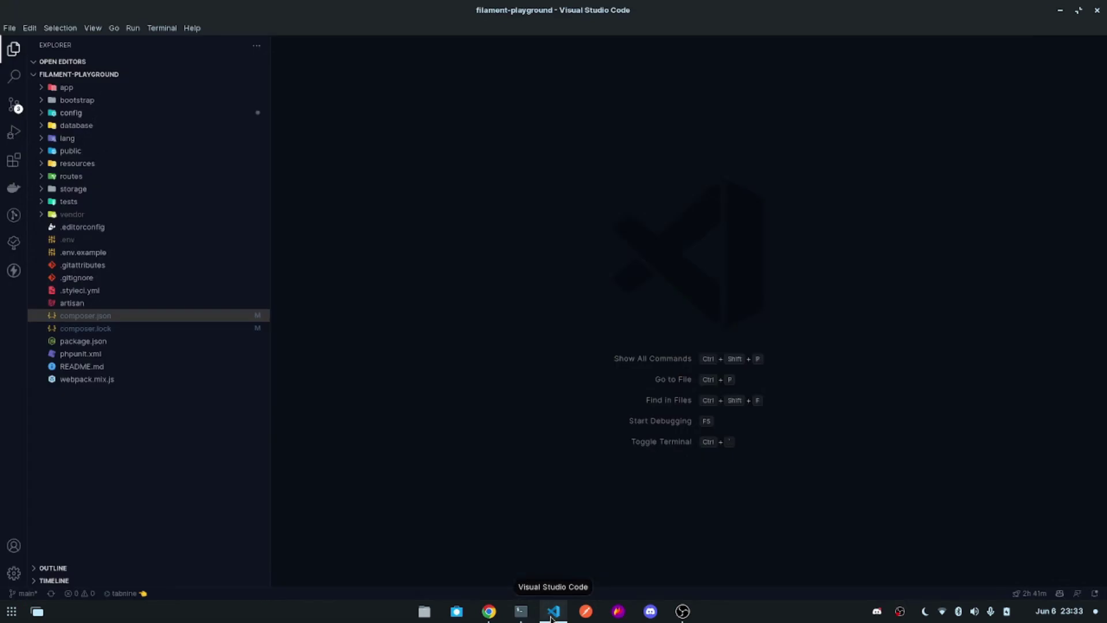
pyautogui.click(71, 112)
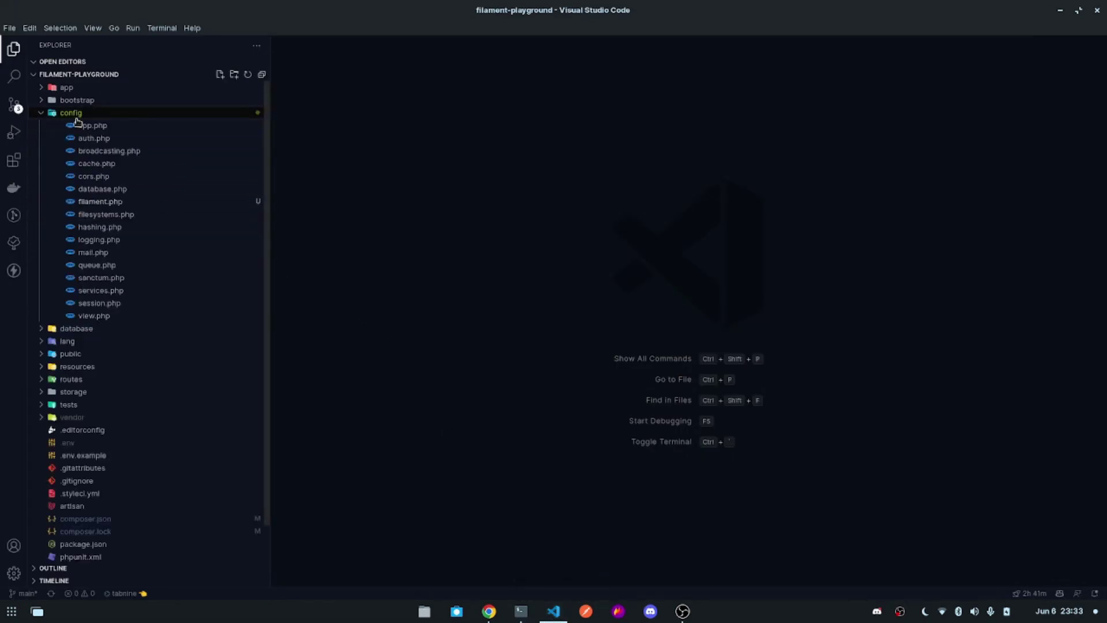
pyautogui.click(100, 200)
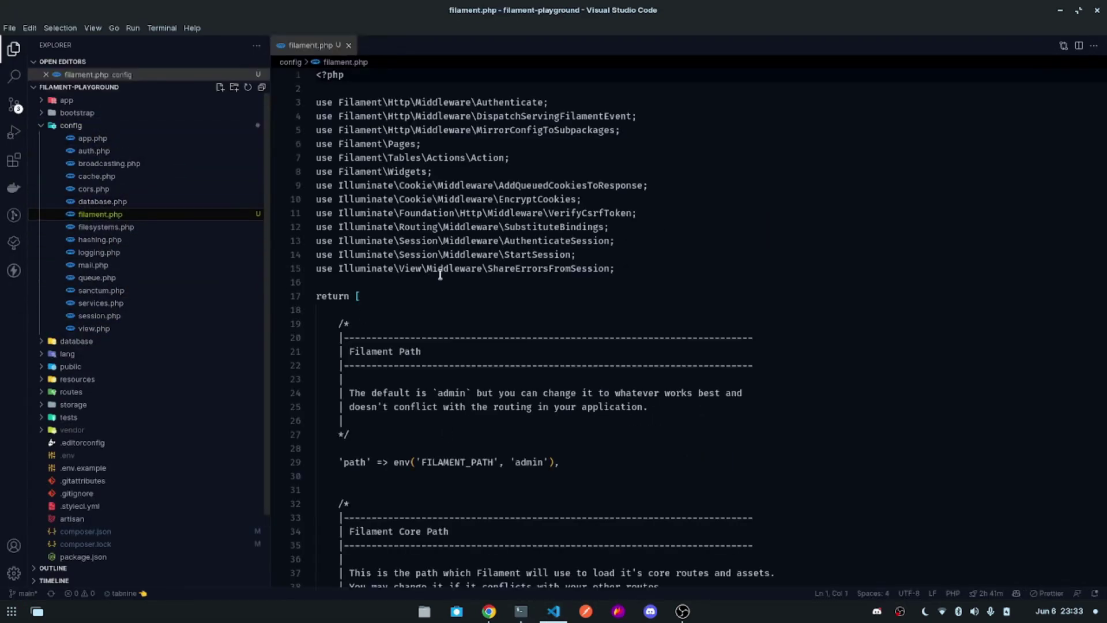
pyautogui.scroll(-5, 537, 304)
pyautogui.scroll(-5, 546, 295)
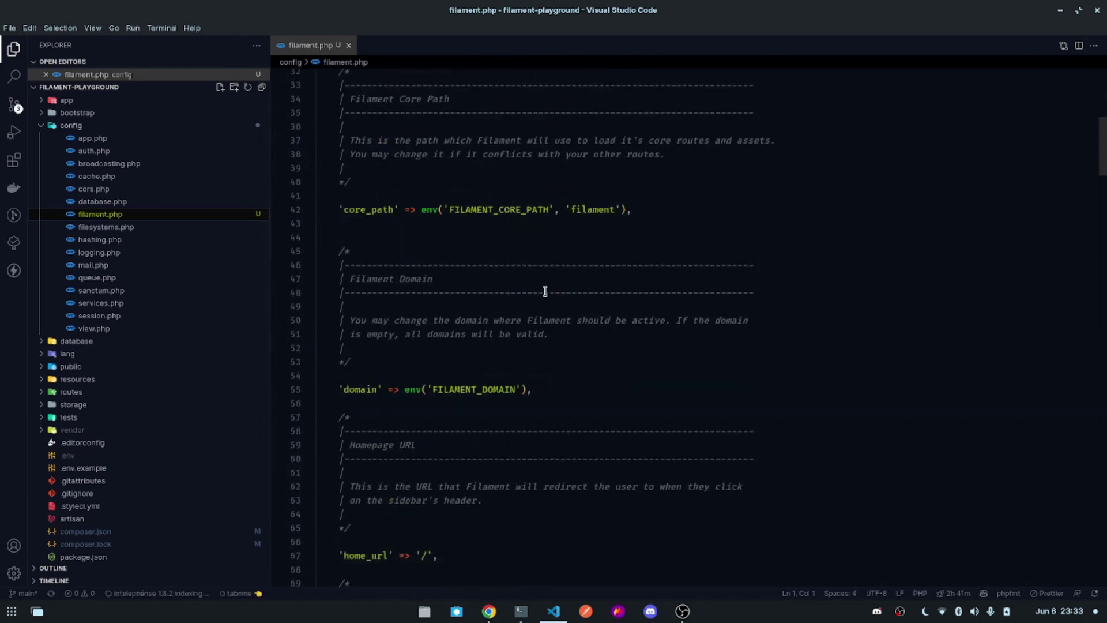
pyautogui.scroll(-5, 545, 291)
pyautogui.scroll(-5, 605, 260)
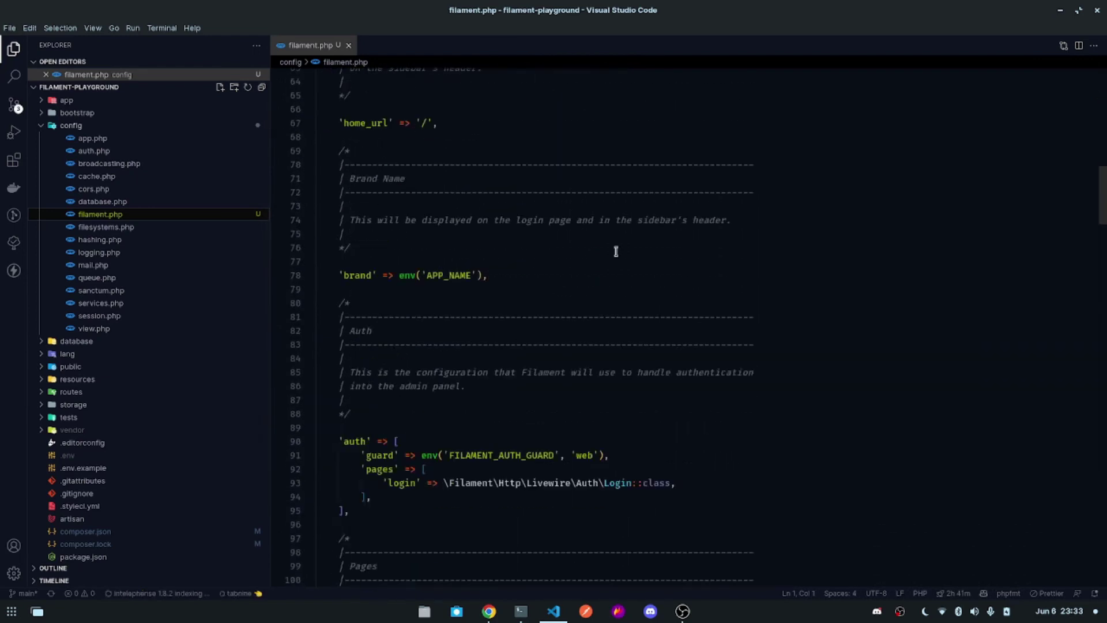
pyautogui.click(1061, 13)
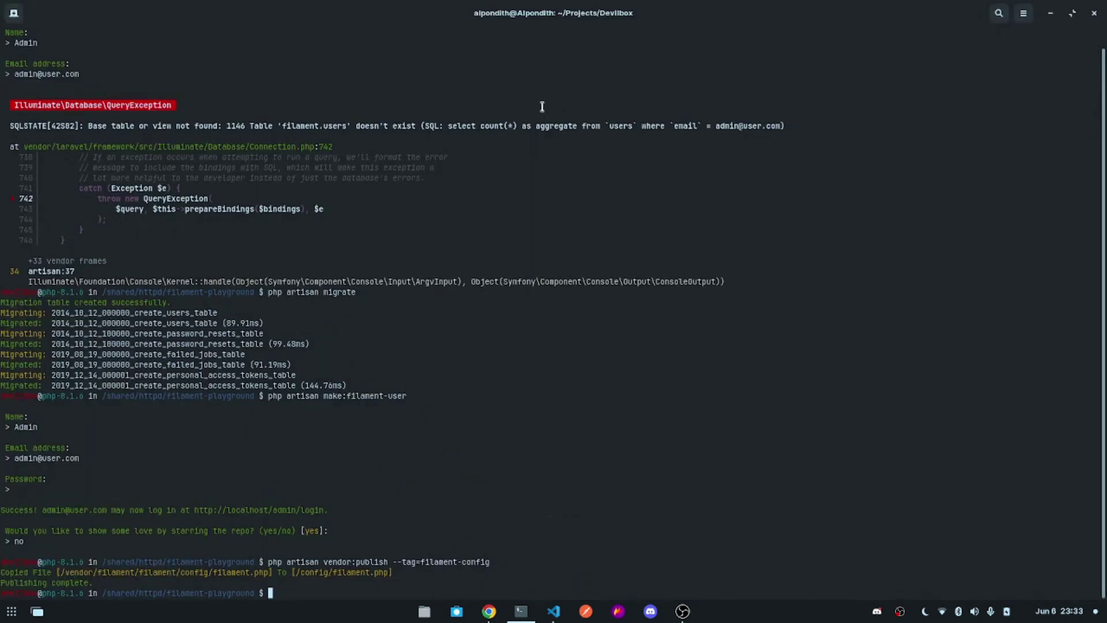
# - Reload the Filament Dashboard tab at filament-playground.loc/admin in Chrome
pyautogui.click(489, 611)
pyautogui.scroll(-2, 473, 329)
pyautogui.scroll(8, 450, 261)
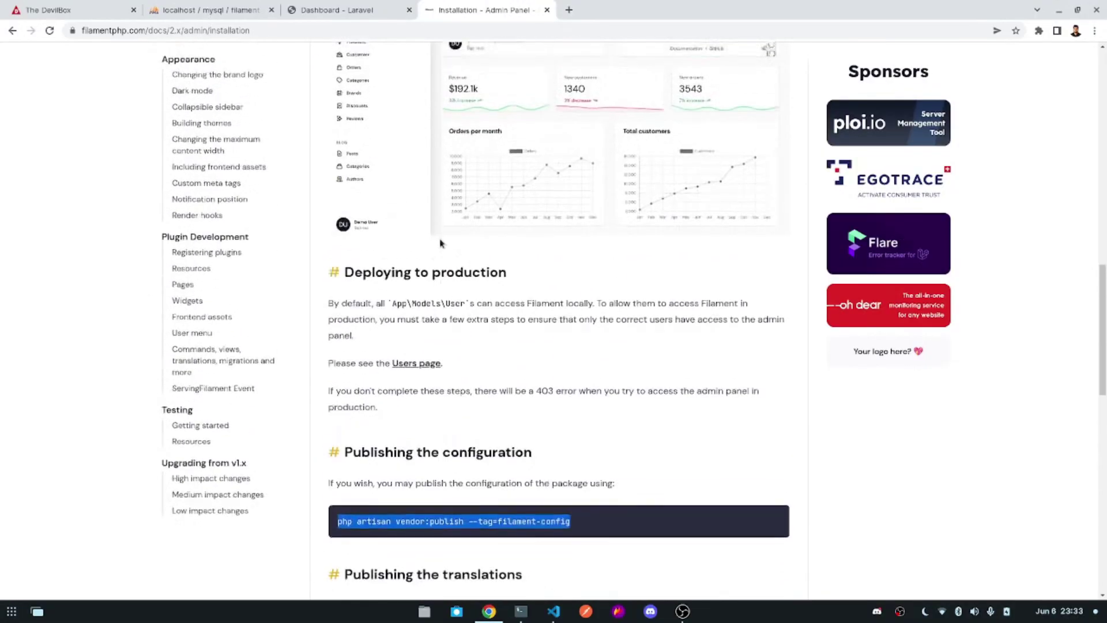
pyautogui.scroll(6, 440, 243)
pyautogui.scroll(6, 439, 242)
pyautogui.scroll(3, 407, 191)
pyautogui.click(346, 10)
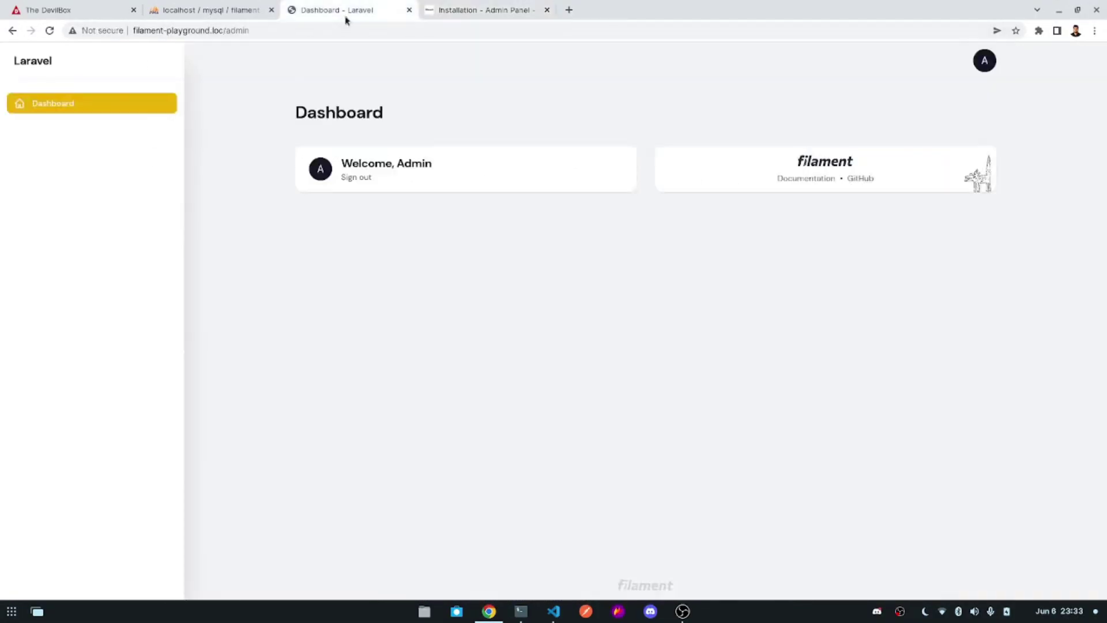
pyautogui.click(50, 31)
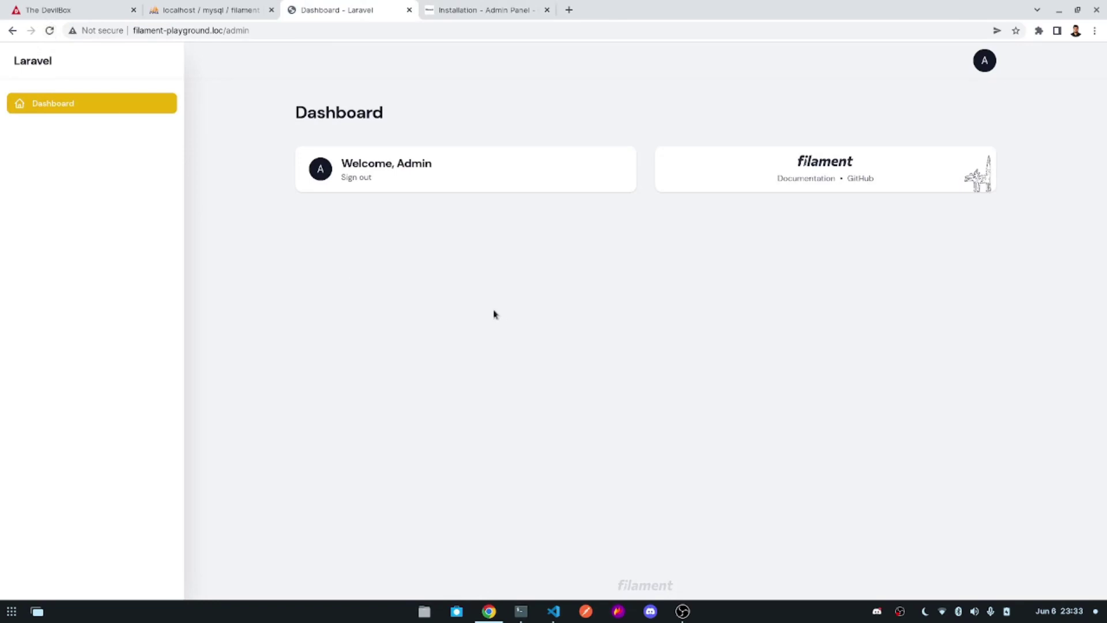